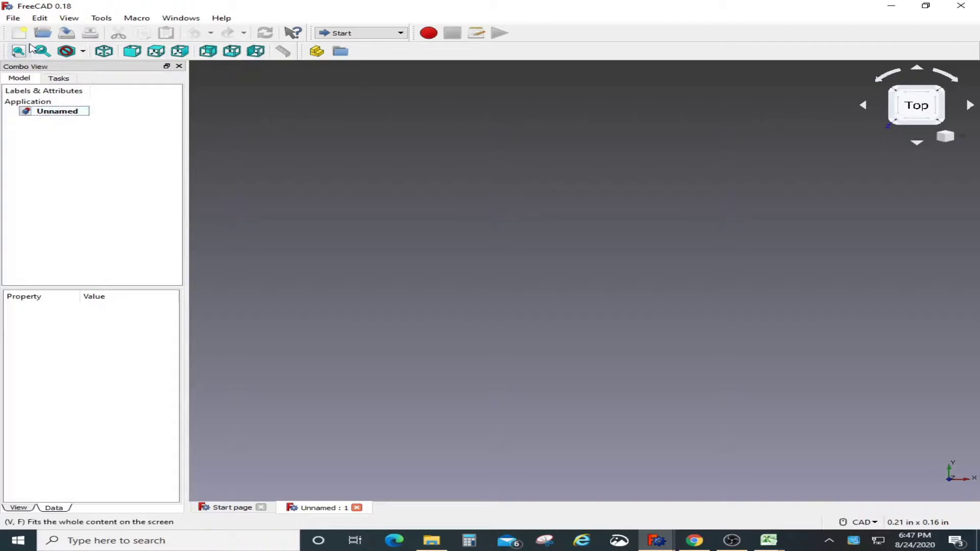
# Step: In Preferences, set the unit system to Imperial decimal (in/lb) with 3 decimals
pyautogui.click(15, 19)
pyautogui.moveTo(40, 18)
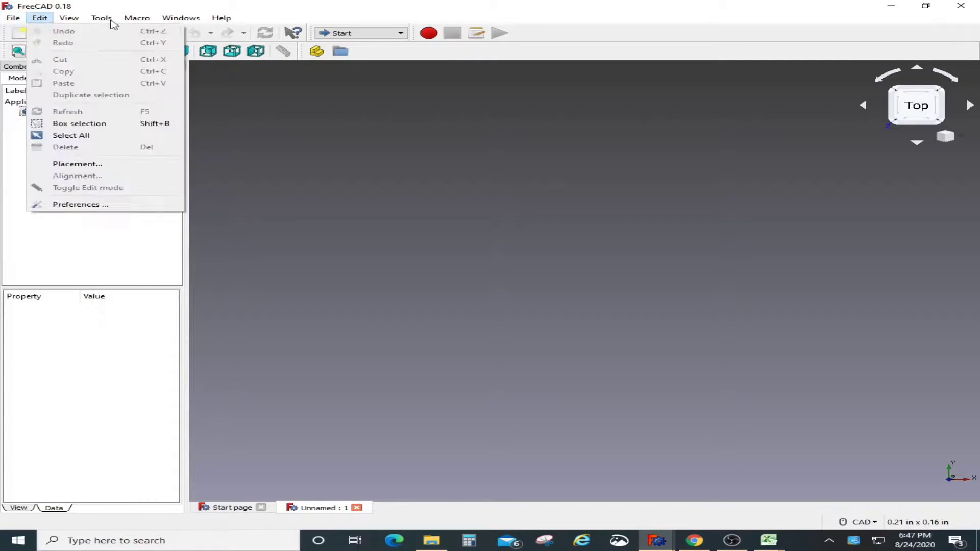
pyautogui.click(94, 205)
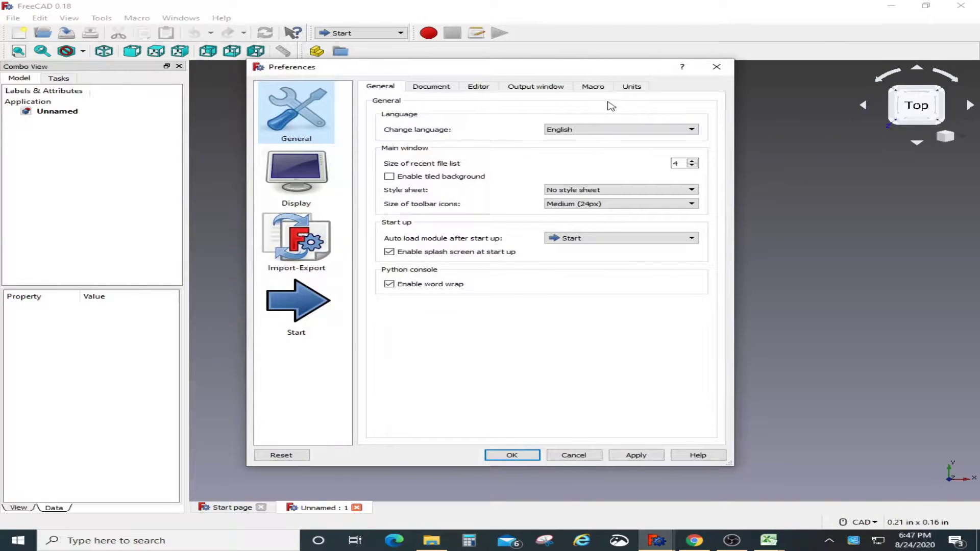
pyautogui.click(644, 87)
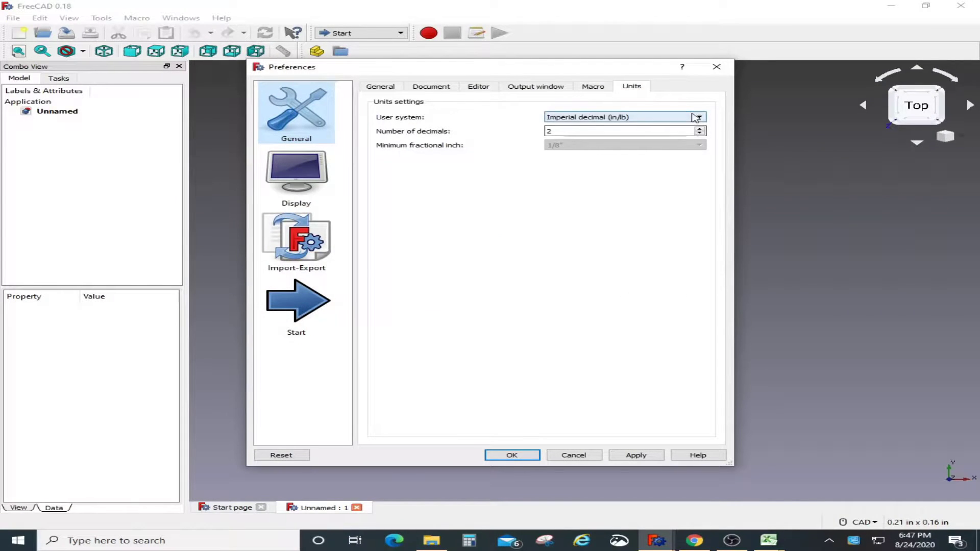
pyautogui.click(582, 117)
pyautogui.click(582, 149)
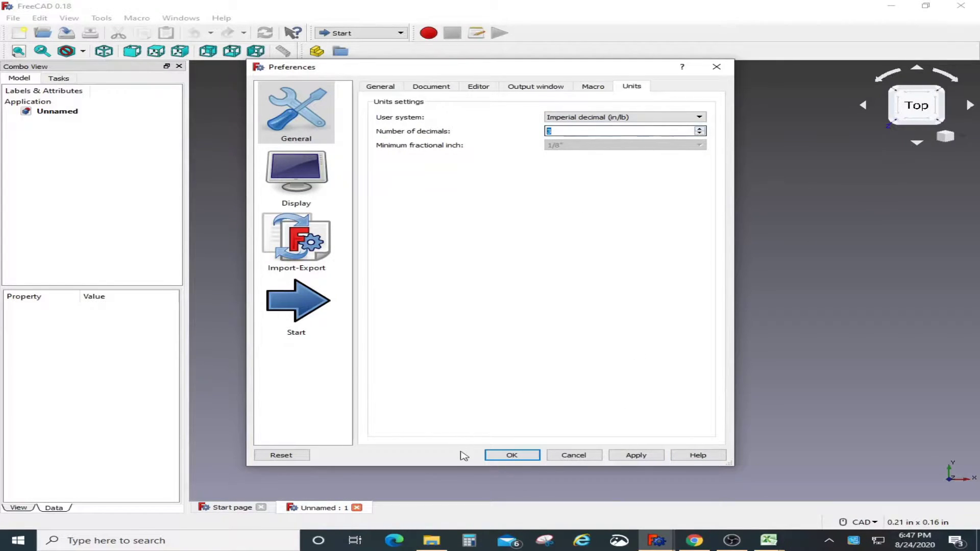
pyautogui.click(509, 457)
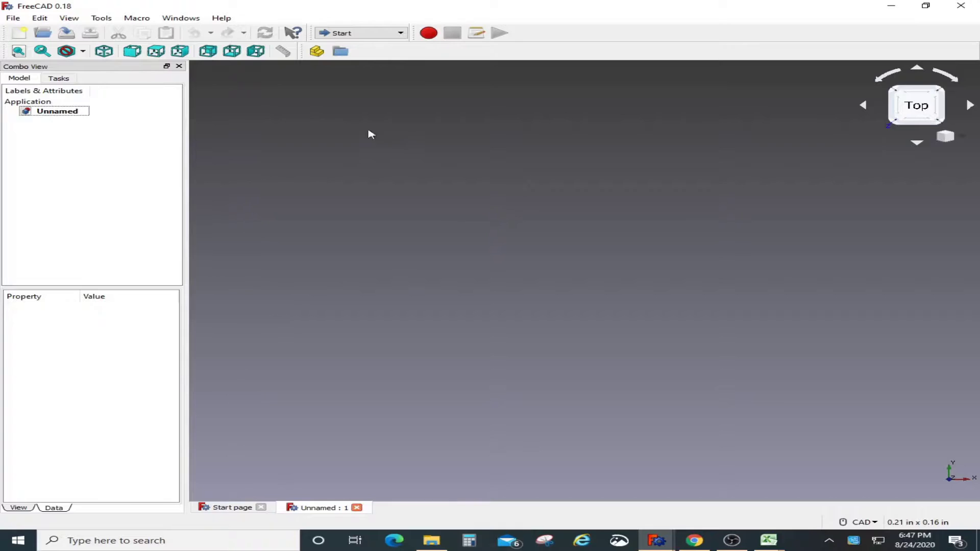
# Step: Turn on the View axis cross, recentre it in the view, and activate the Part workbench
pyautogui.click(69, 19)
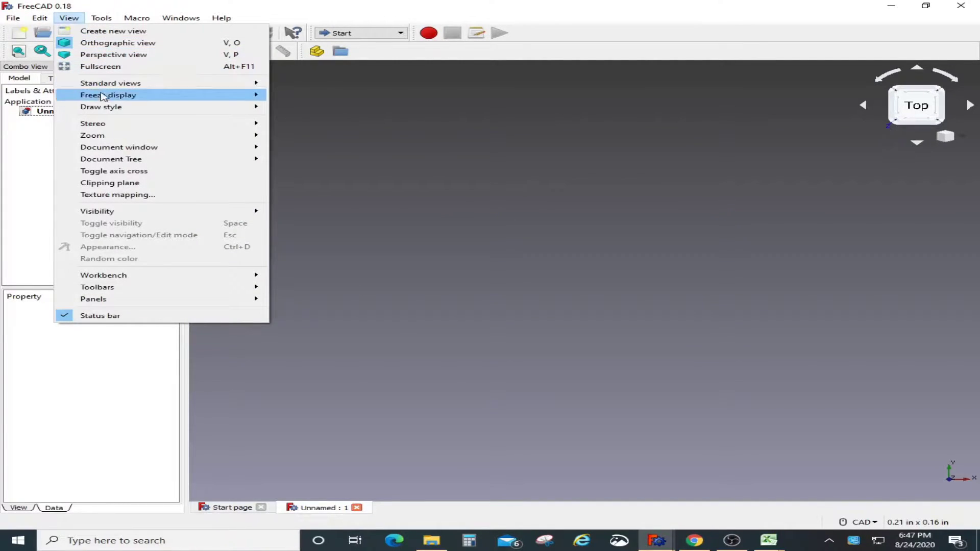
pyautogui.click(123, 173)
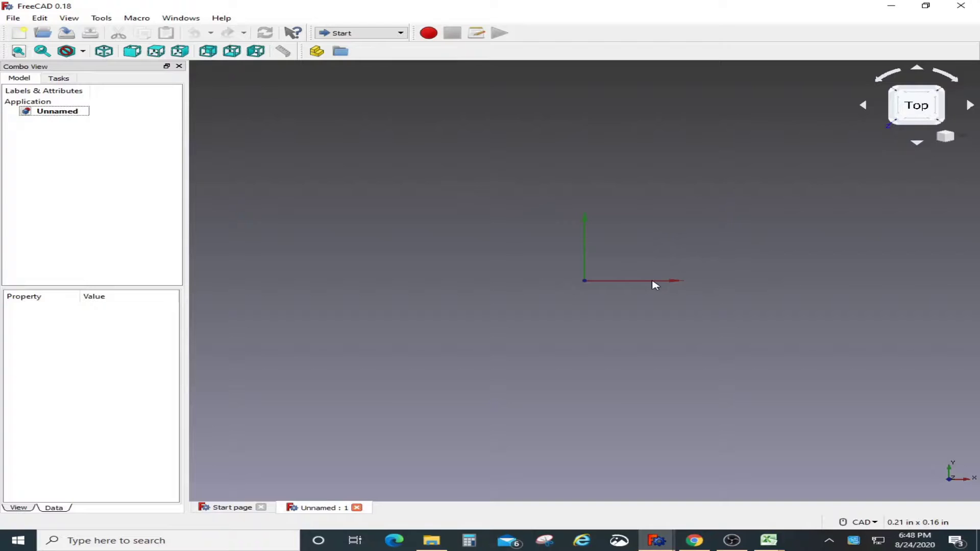
pyautogui.moveTo(655, 244); pyautogui.dragTo(586, 264, button='middle')
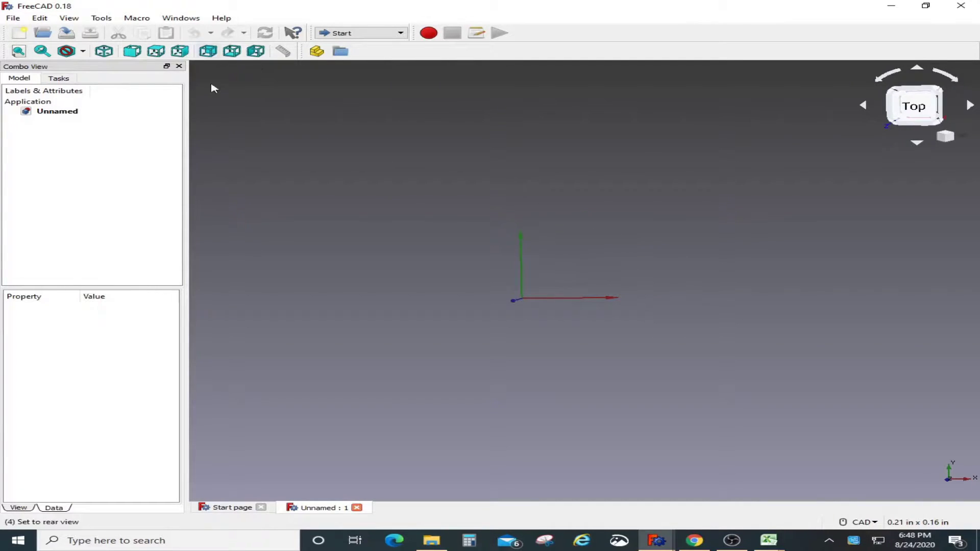
pyautogui.click(398, 34)
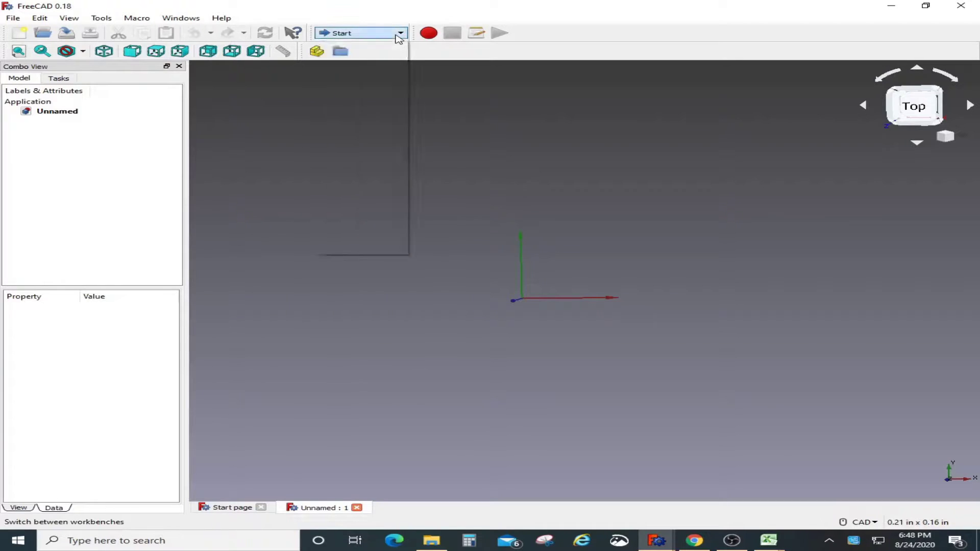
pyautogui.click(353, 137)
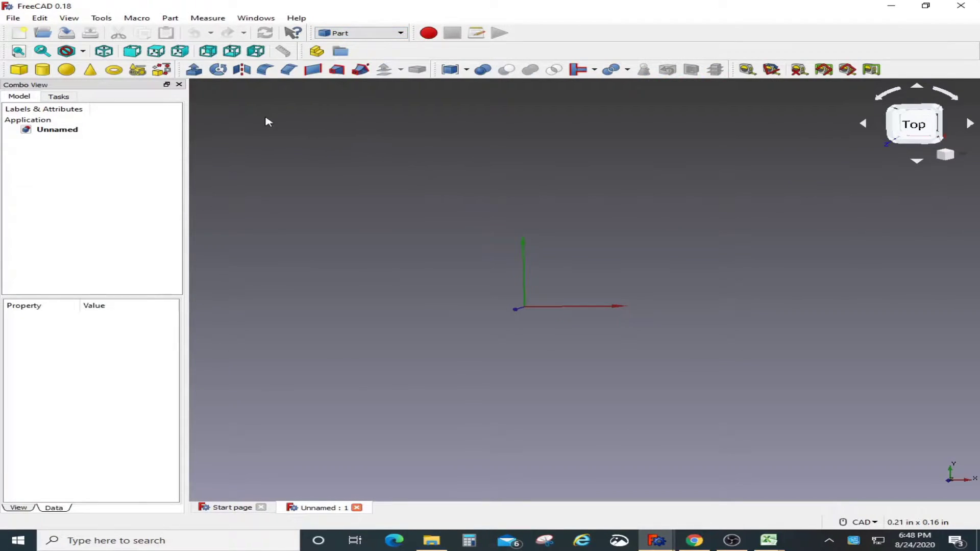
# Step: Add a Part cube for the tabletop and select it at an angled view
pyautogui.click(17, 70)
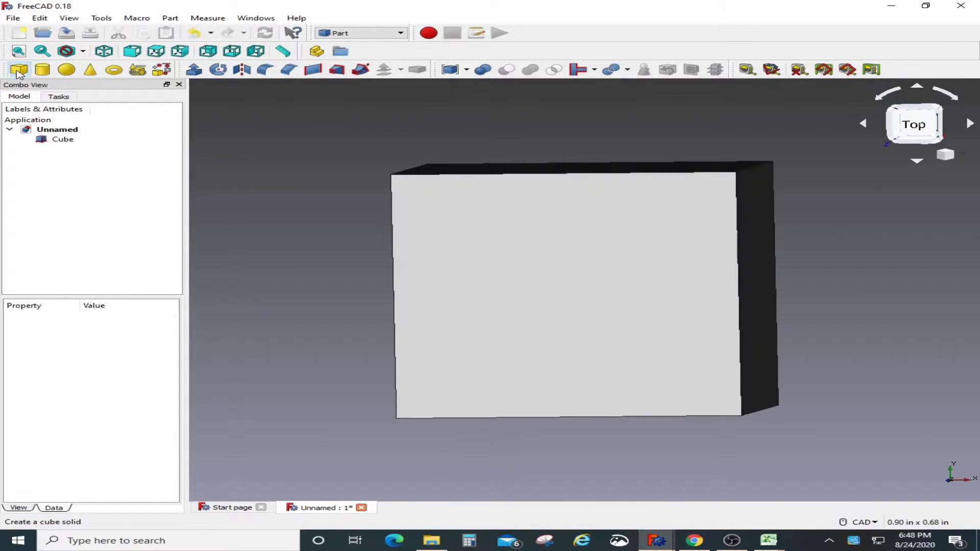
pyautogui.scroll(-5, 619, 245)
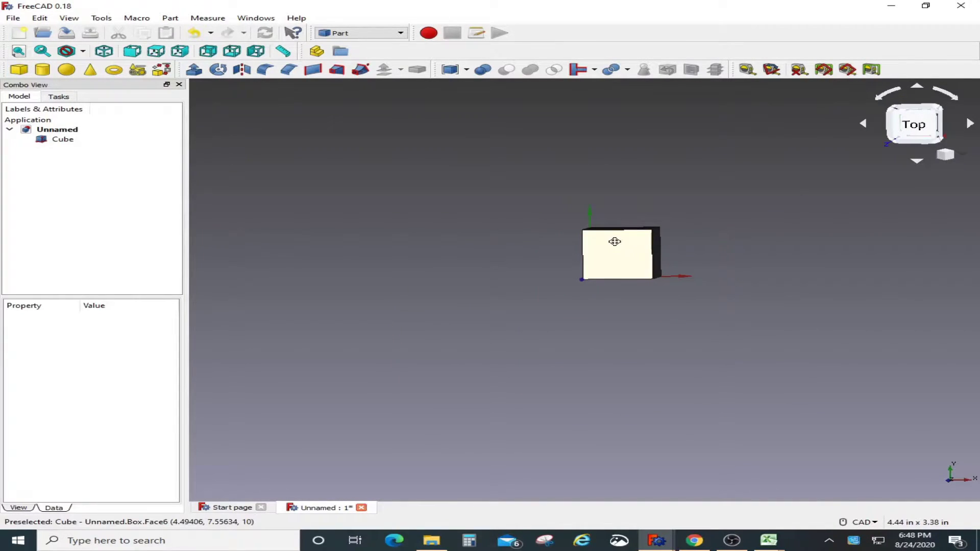
pyautogui.moveTo(616, 244); pyautogui.dragTo(686, 225, button='middle')
pyautogui.click(687, 225)
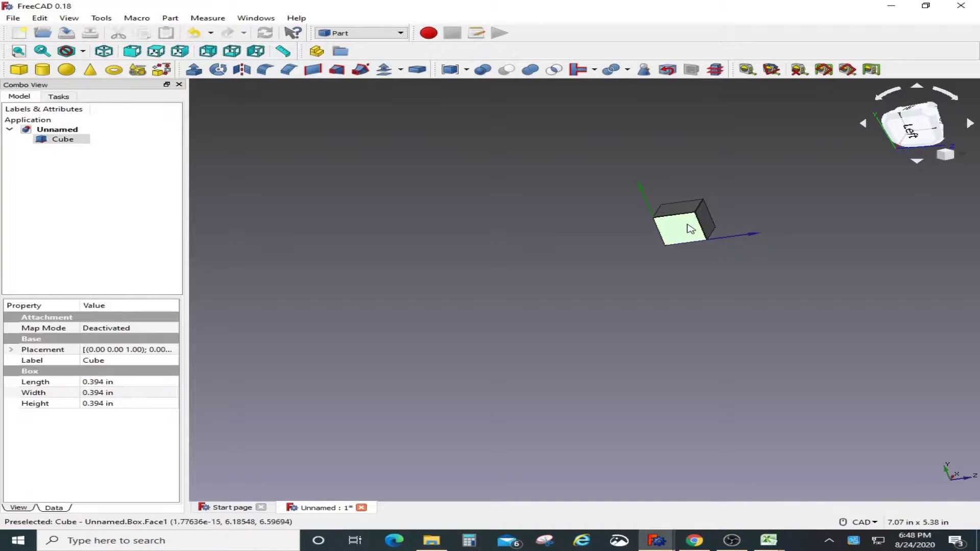
# Step: Size the box to Length 39.5, Width 23.5 and Height 0.75 in
pyautogui.click(126, 383)
pyautogui.write('3')
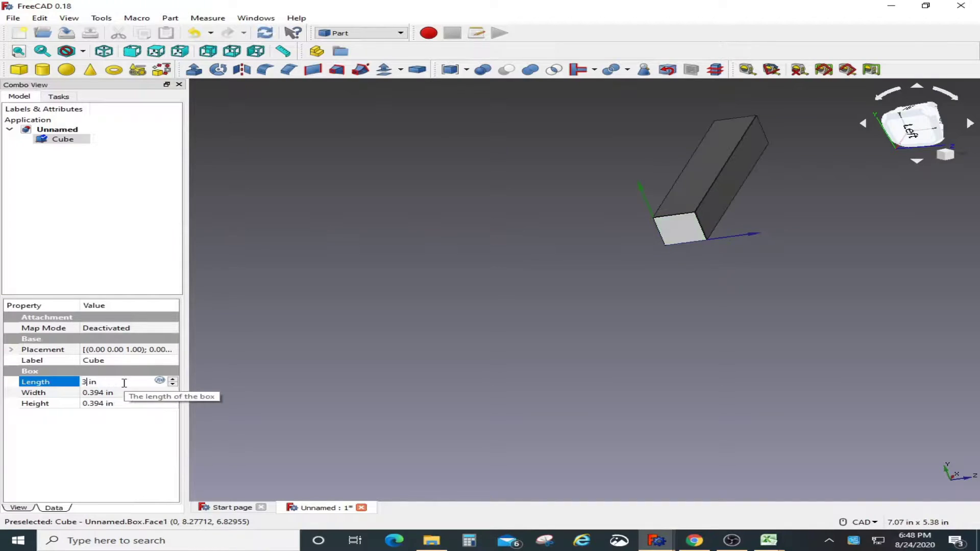
pyautogui.write('9')
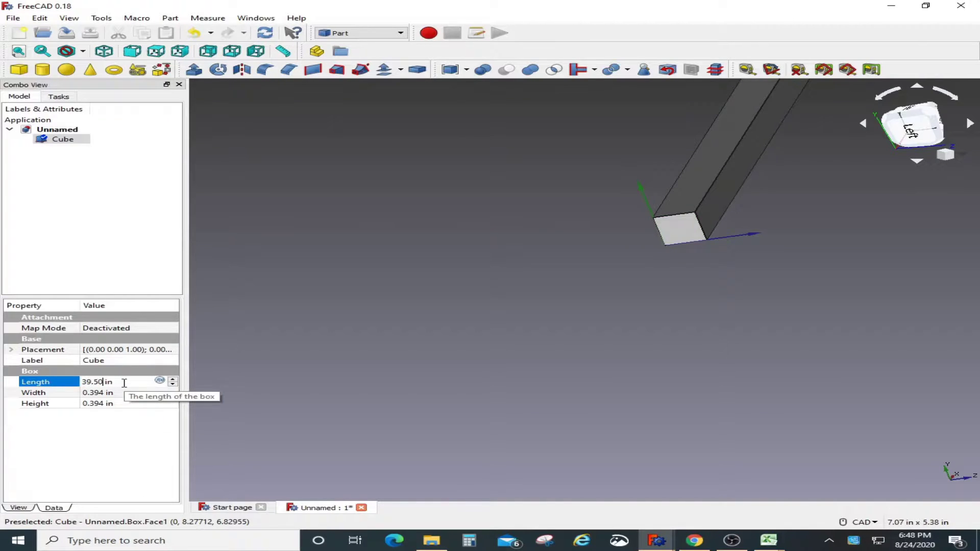
pyautogui.write('.50')
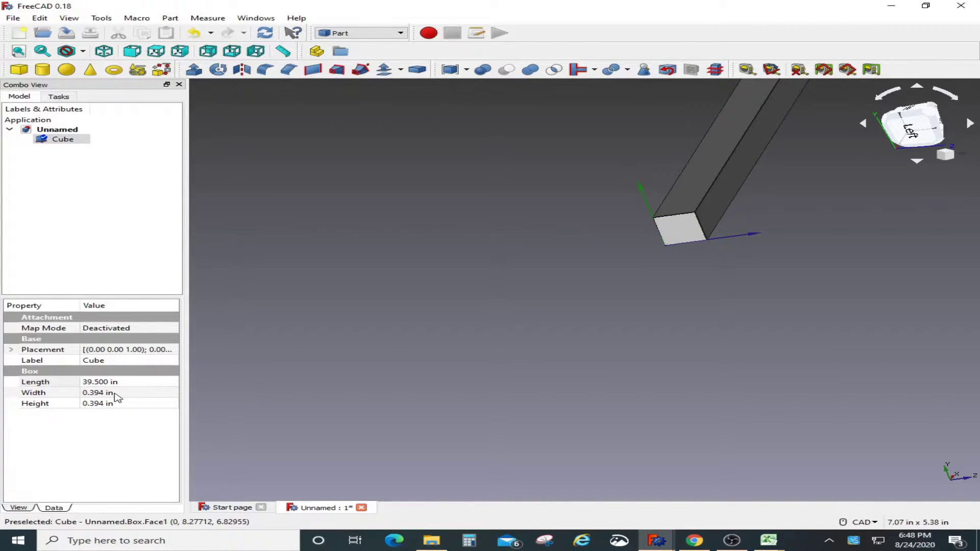
pyautogui.click(116, 393)
pyautogui.write('23')
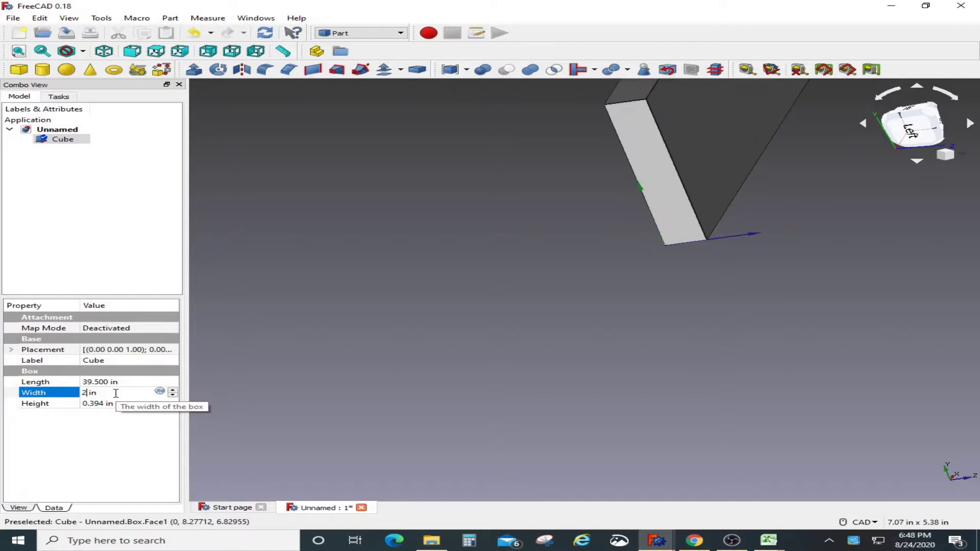
pyautogui.write('.5')
pyautogui.press('Return')
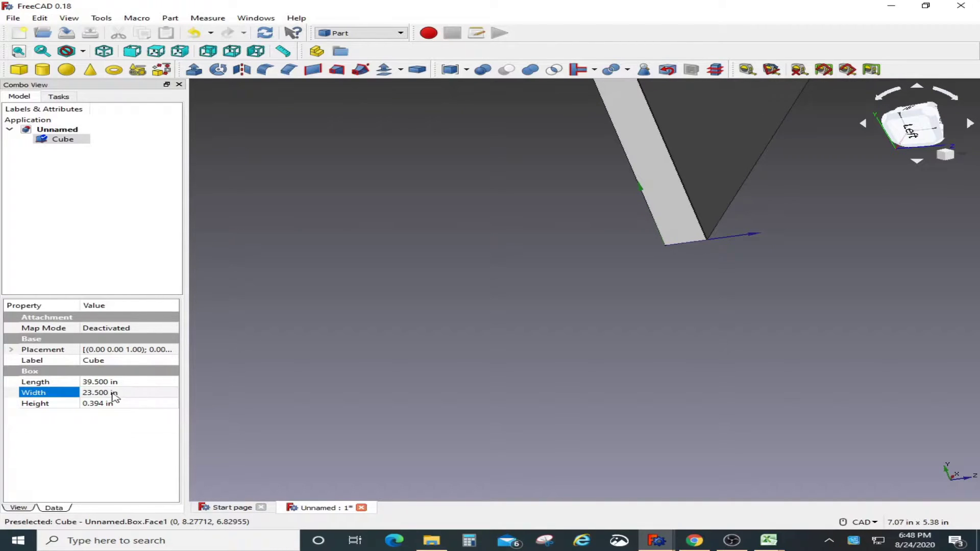
pyautogui.click(116, 404)
pyautogui.write('0.75')
pyautogui.press('Return')
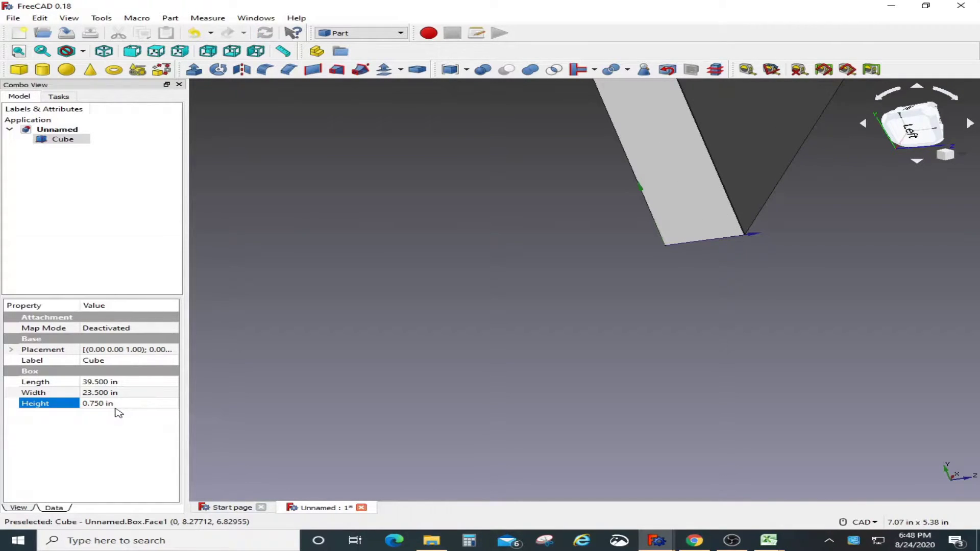
pyautogui.press('v')
pyautogui.press('f')
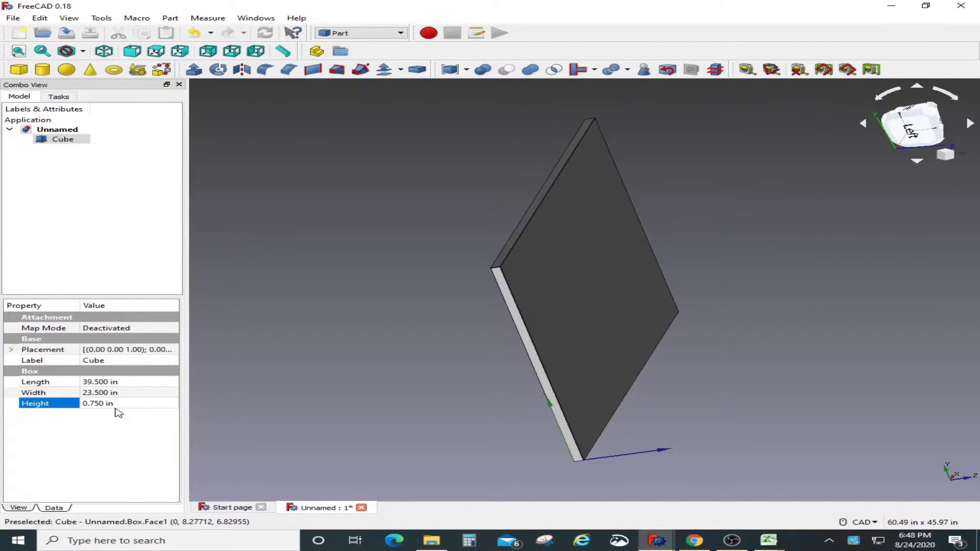
pyautogui.click(118, 412)
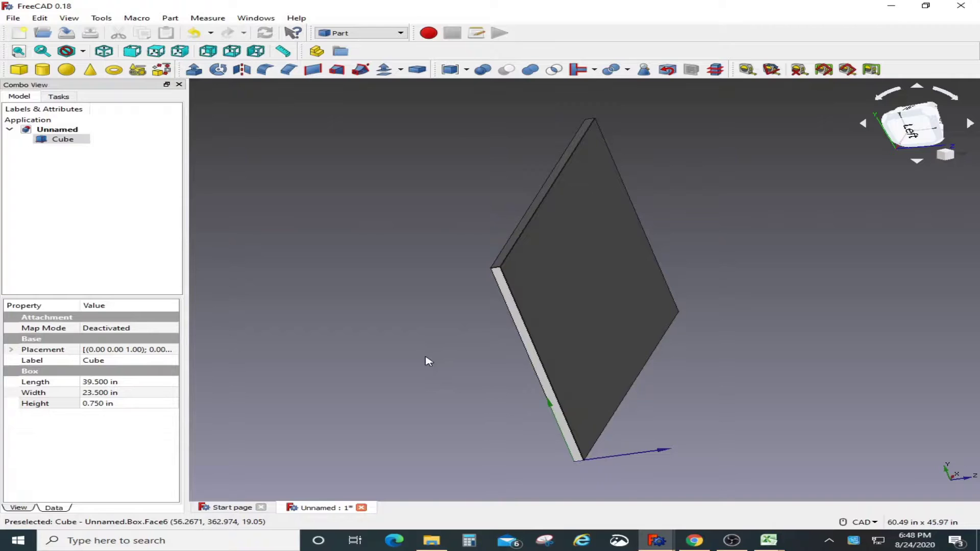
pyautogui.moveTo(428, 361); pyautogui.dragTo(516, 334, button='middle')
# Step: Rename the Cube object to Table_top
pyautogui.rightClick(60, 142)
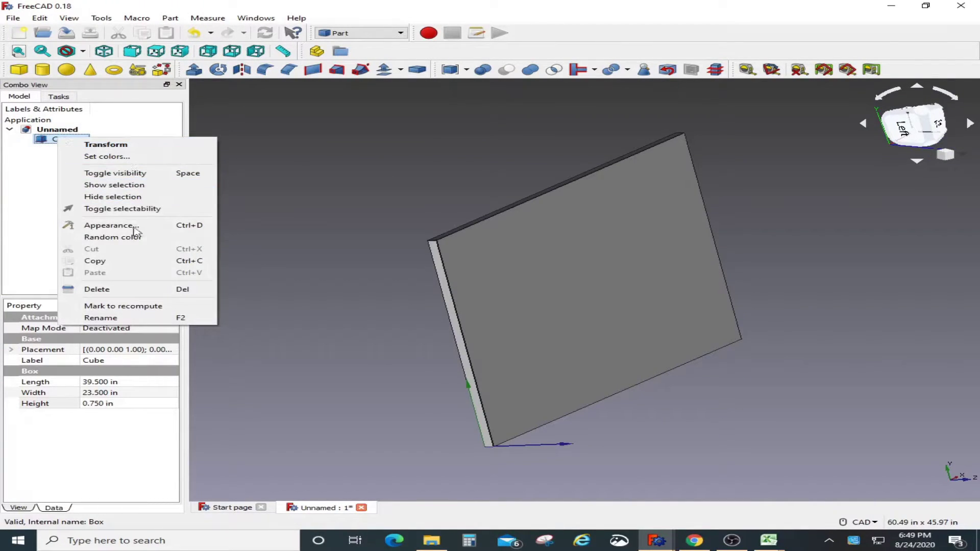
pyautogui.click(128, 321)
pyautogui.press('BackSpace')
pyautogui.write('Table')
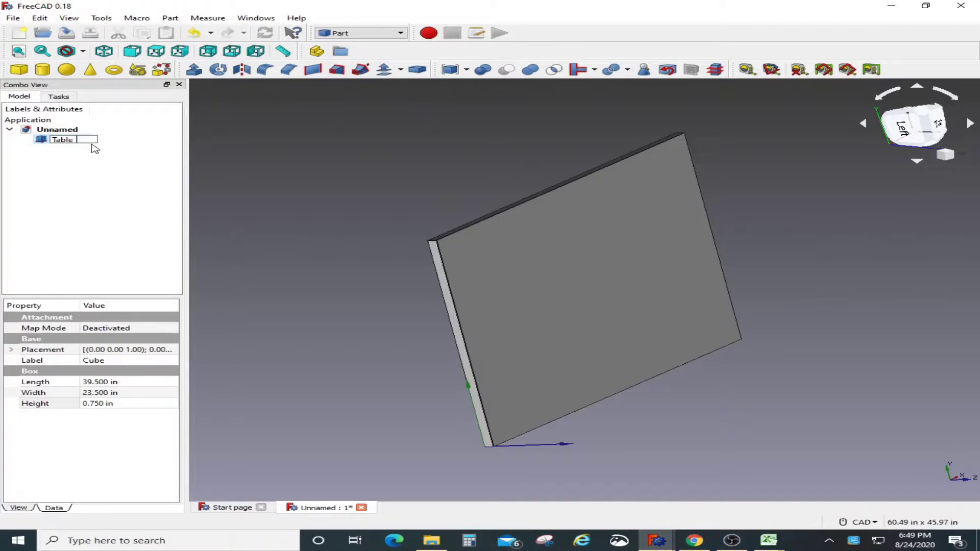
pyautogui.press('Return')
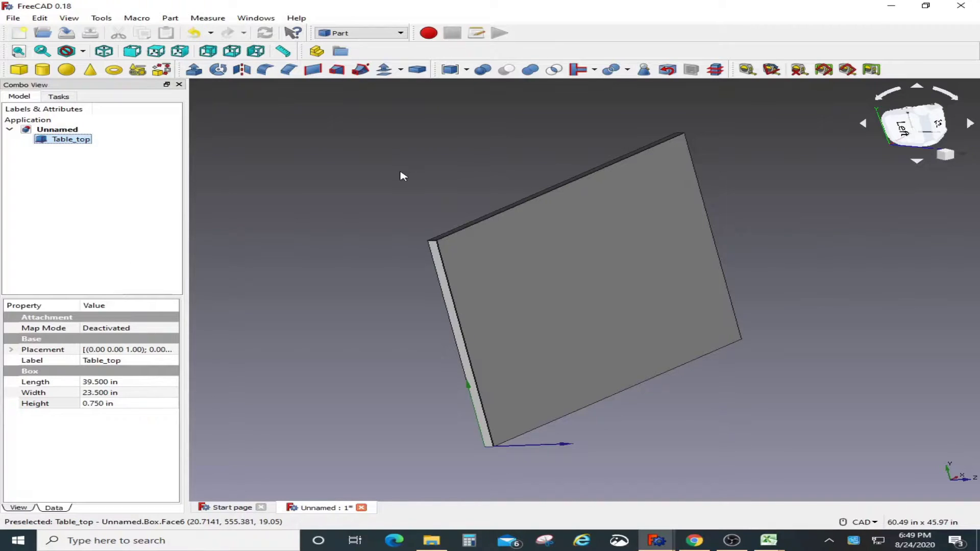
# Step: Add a second cube sized Length 34.5, Width 0.75 and Height 4 in
pyautogui.click(19, 71)
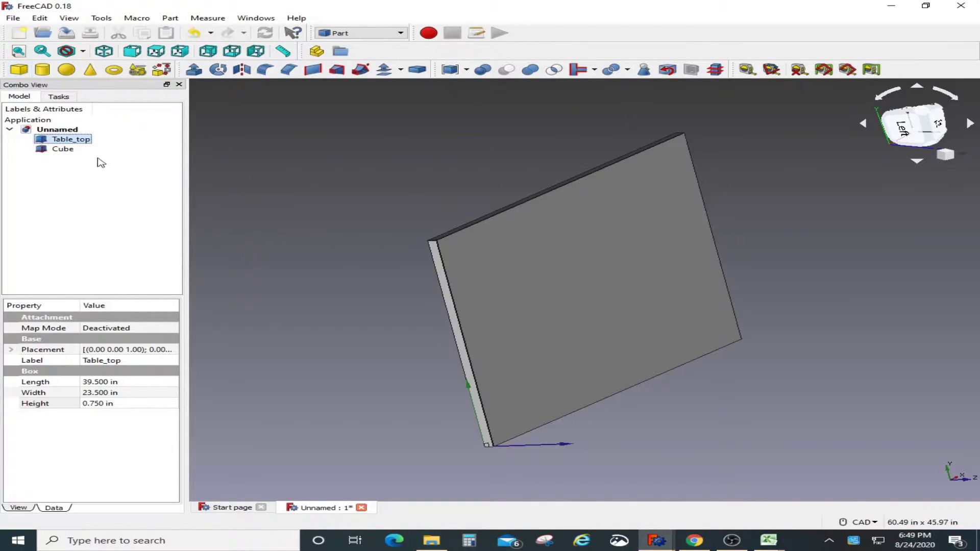
pyautogui.click(66, 150)
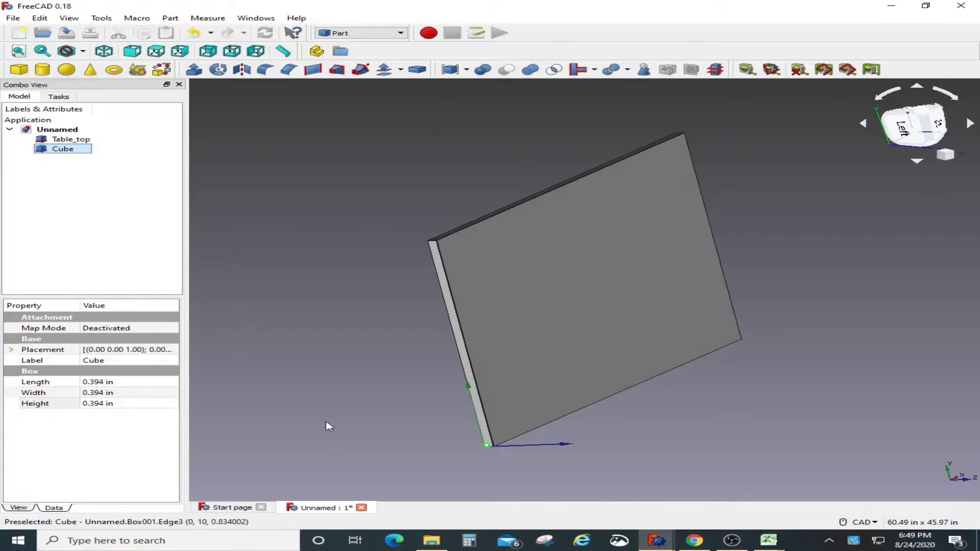
pyautogui.click(117, 383)
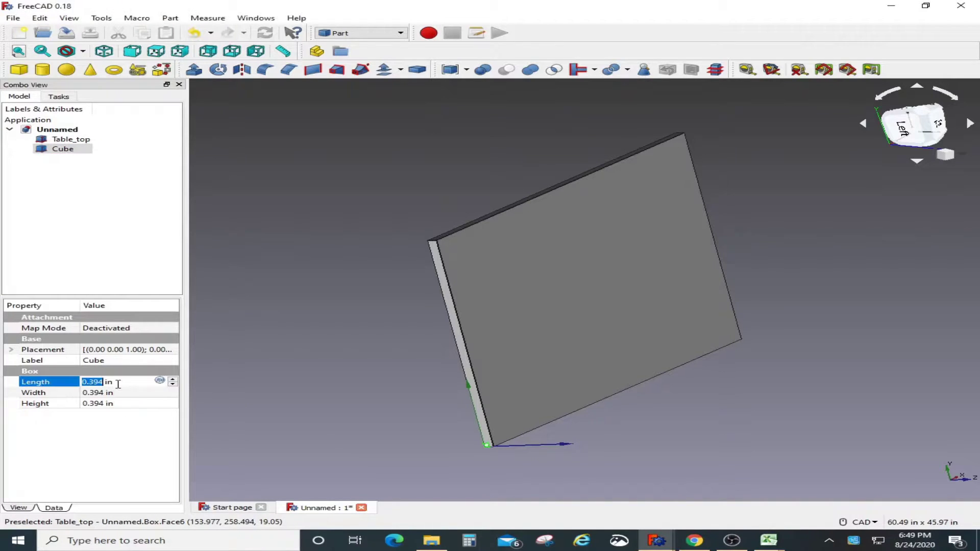
pyautogui.write('34.5')
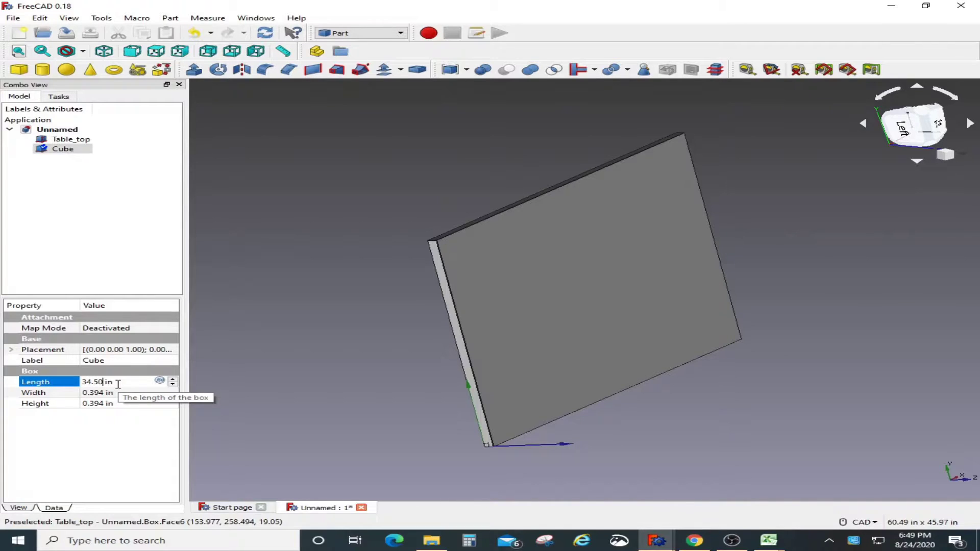
pyautogui.write('0')
pyautogui.press('Return')
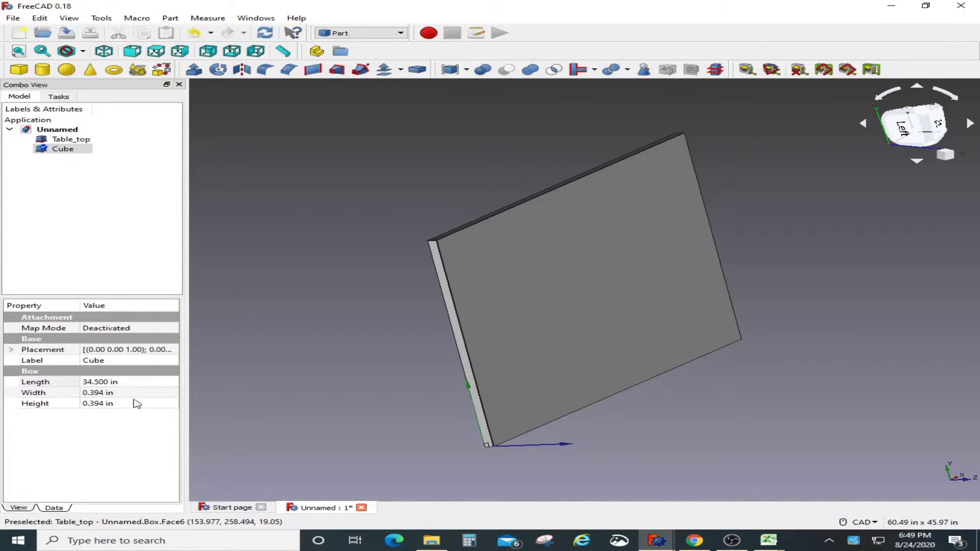
pyautogui.click(109, 394)
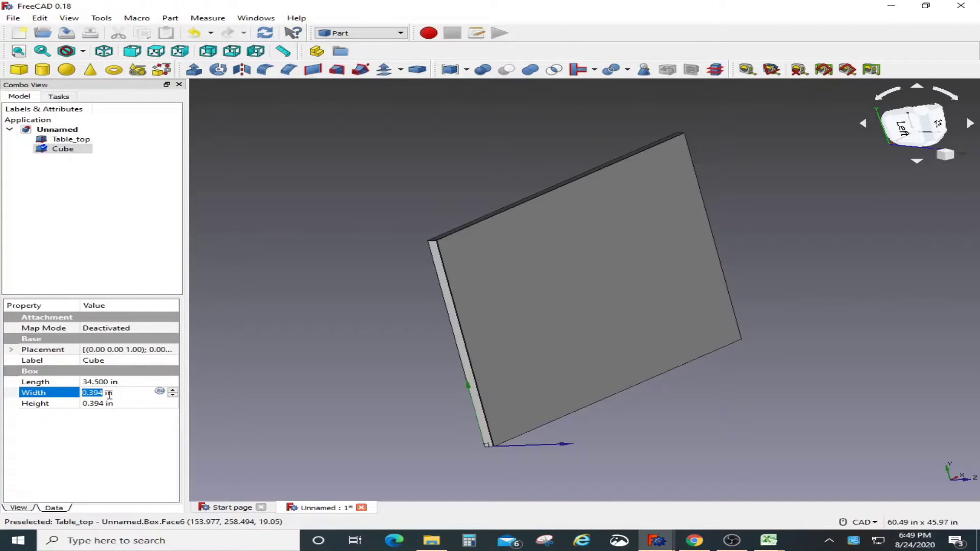
pyautogui.write('0')
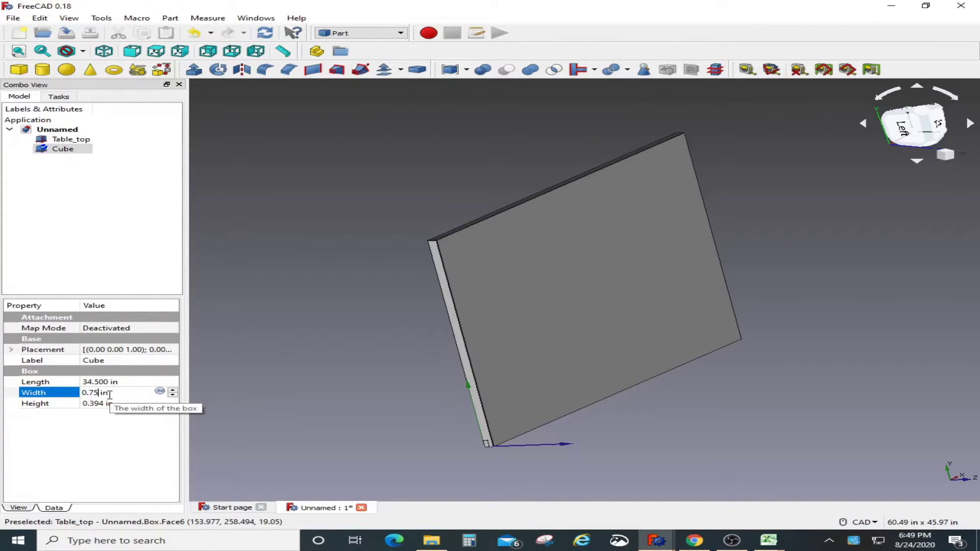
pyautogui.write('.75')
pyautogui.press('Return')
pyautogui.click(92, 404)
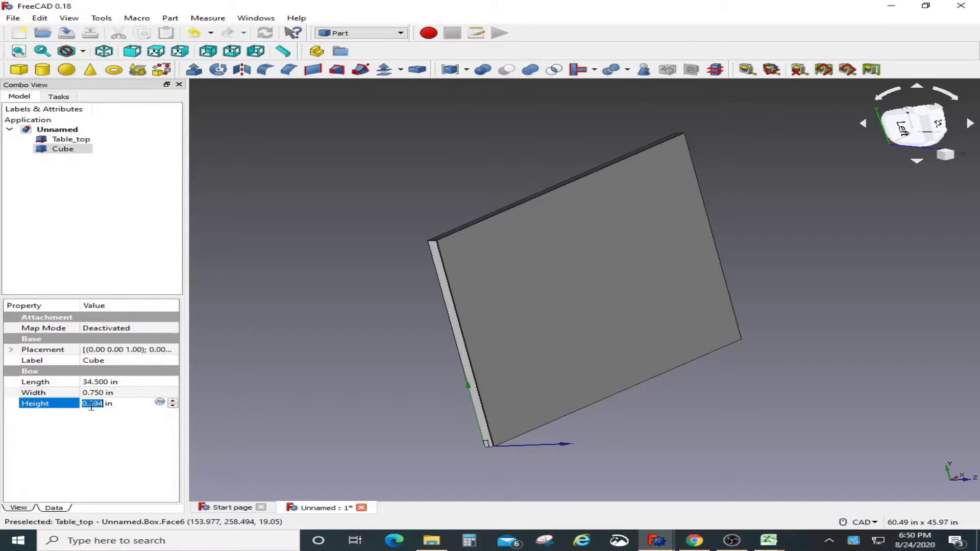
pyautogui.write('4')
pyautogui.press('Return')
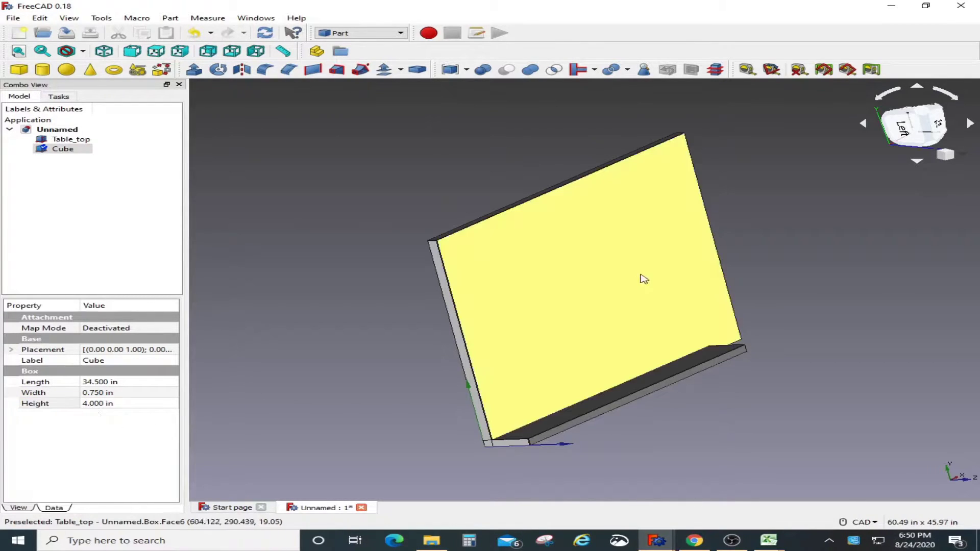
# Step: Position the board at x 2.5, y 0.5 in and view the model from the top
pyautogui.click(12, 350)
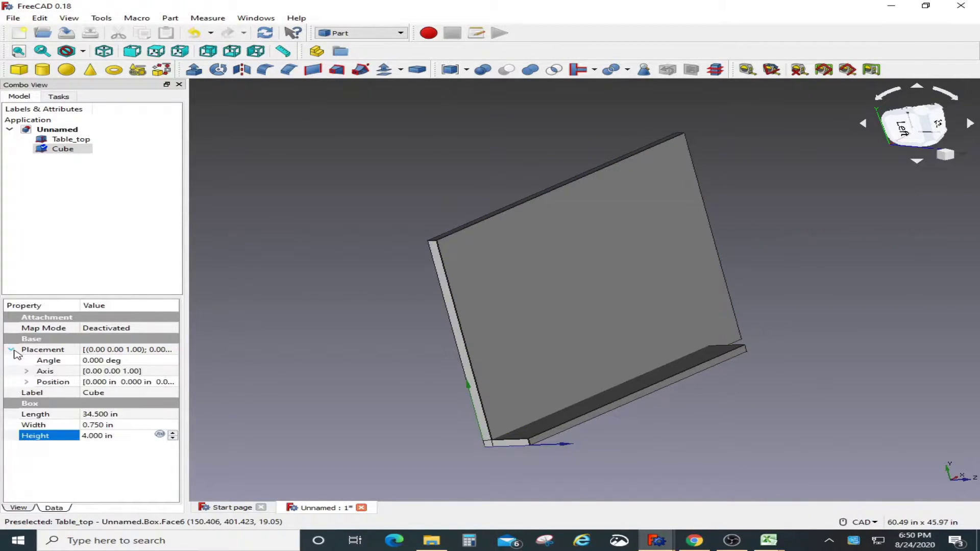
pyautogui.click(26, 381)
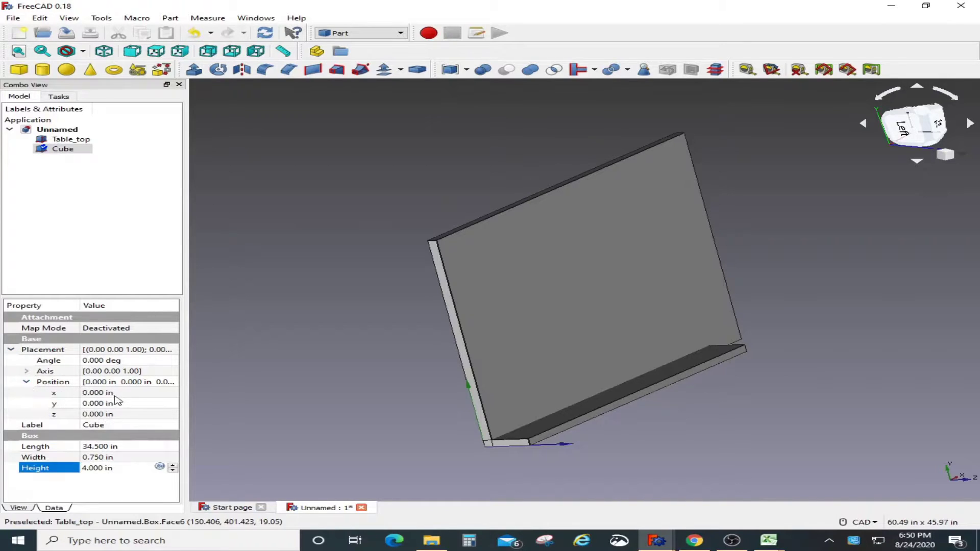
pyautogui.click(111, 395)
pyautogui.write('2.5')
pyautogui.press('Return')
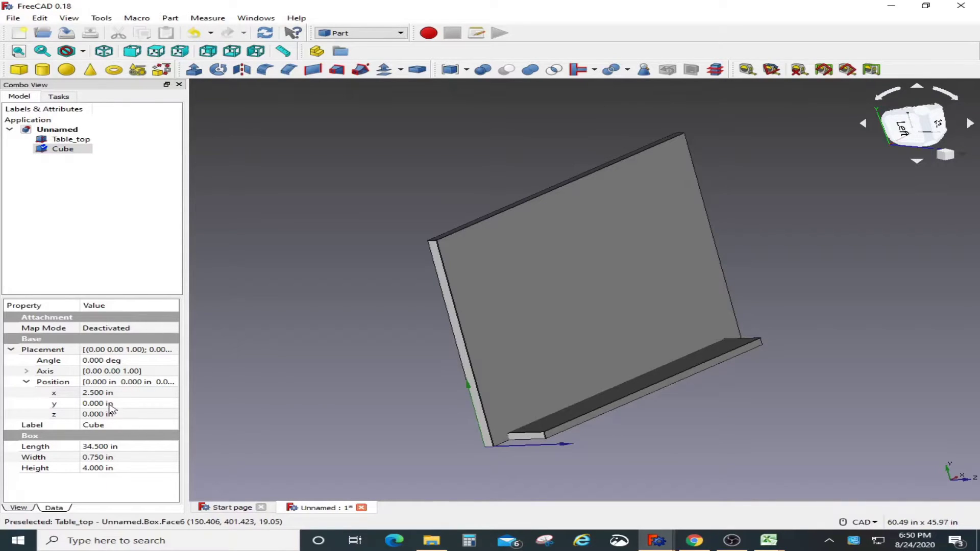
pyautogui.click(111, 404)
pyautogui.write('0.5')
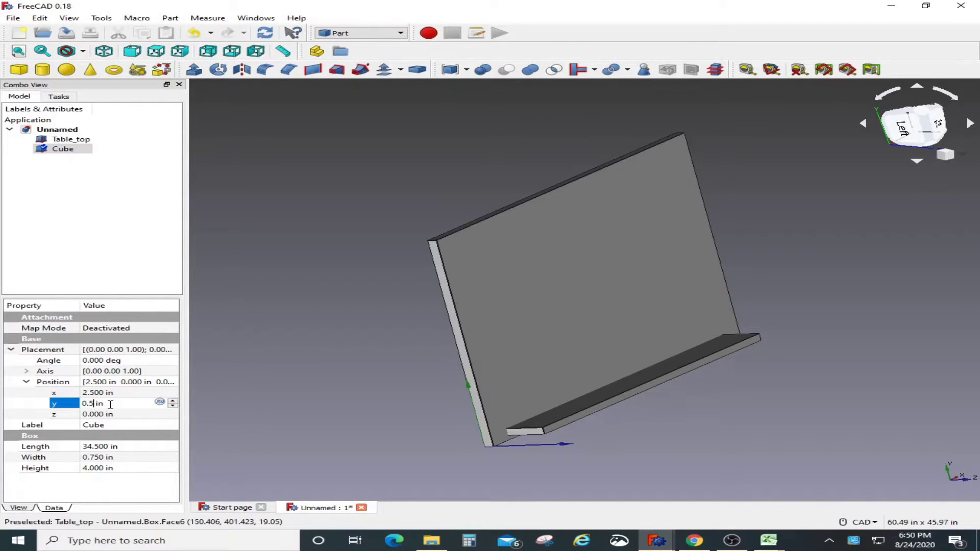
pyautogui.press('Return')
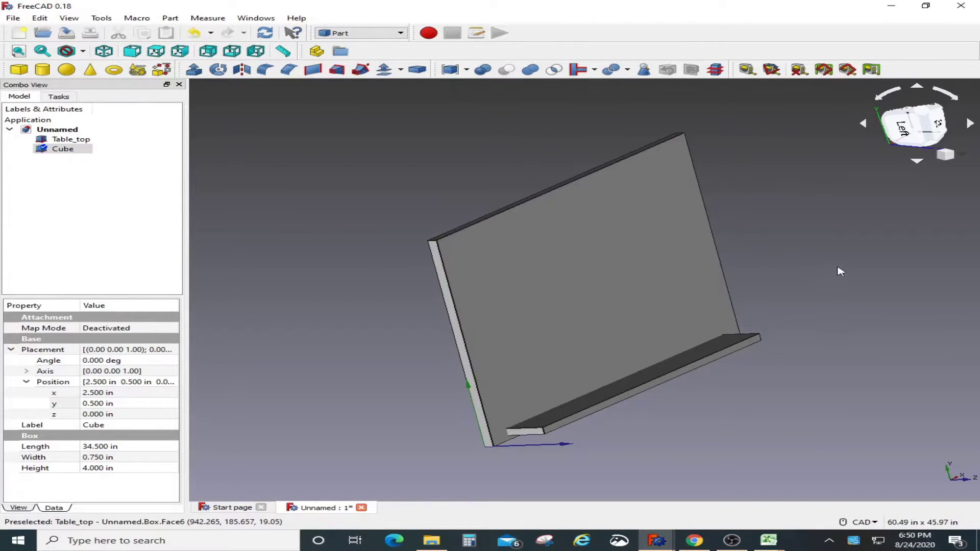
pyautogui.click(939, 127)
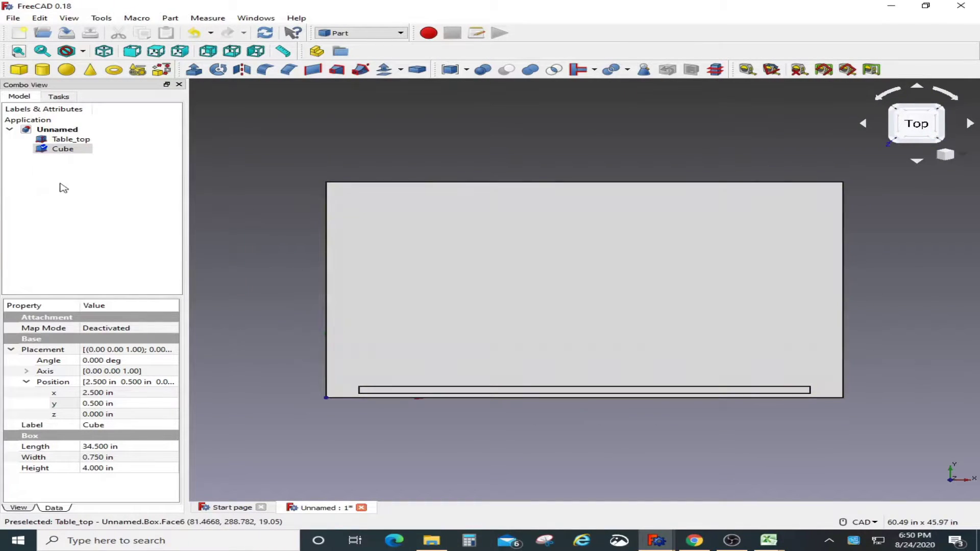
# Step: Rename the second Cube in the tree to Long_side_skirt
pyautogui.rightClick(49, 148)
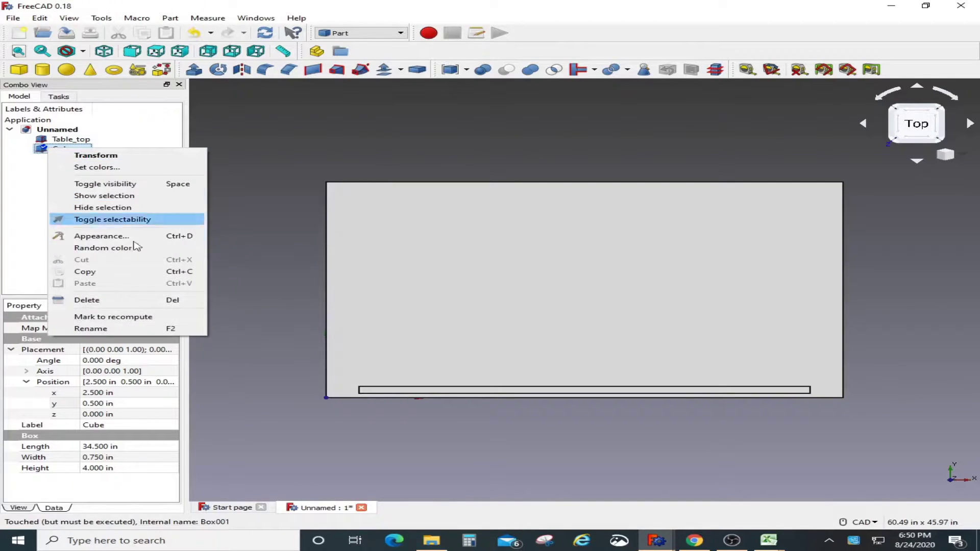
pyautogui.click(89, 328)
pyautogui.press('BackSpace')
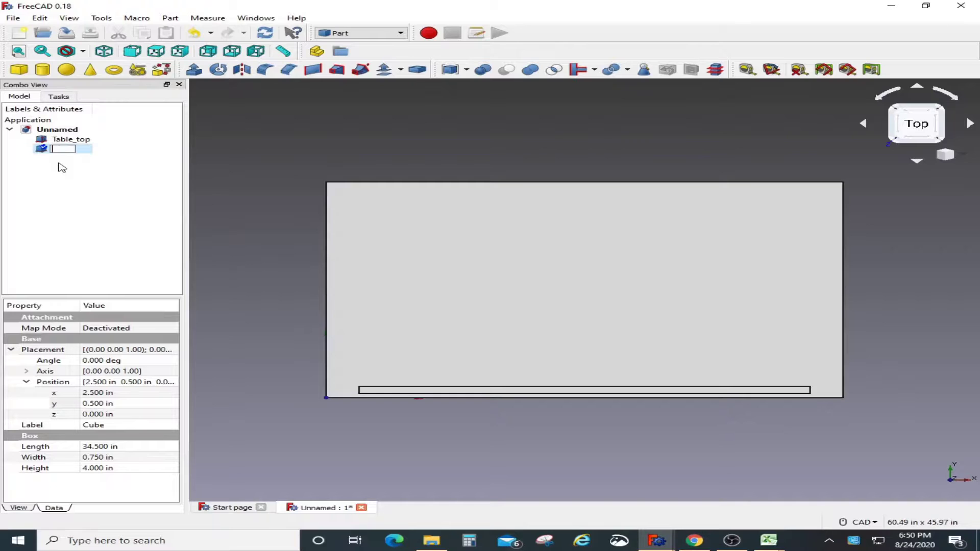
pyautogui.write('Long Side')
pyautogui.write('skirt')
pyautogui.press('Return')
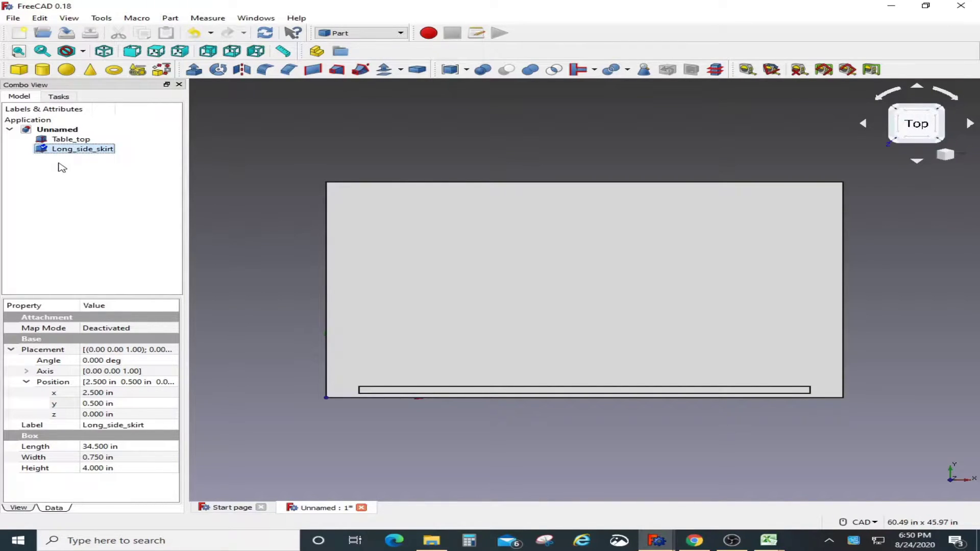
pyautogui.click(66, 130)
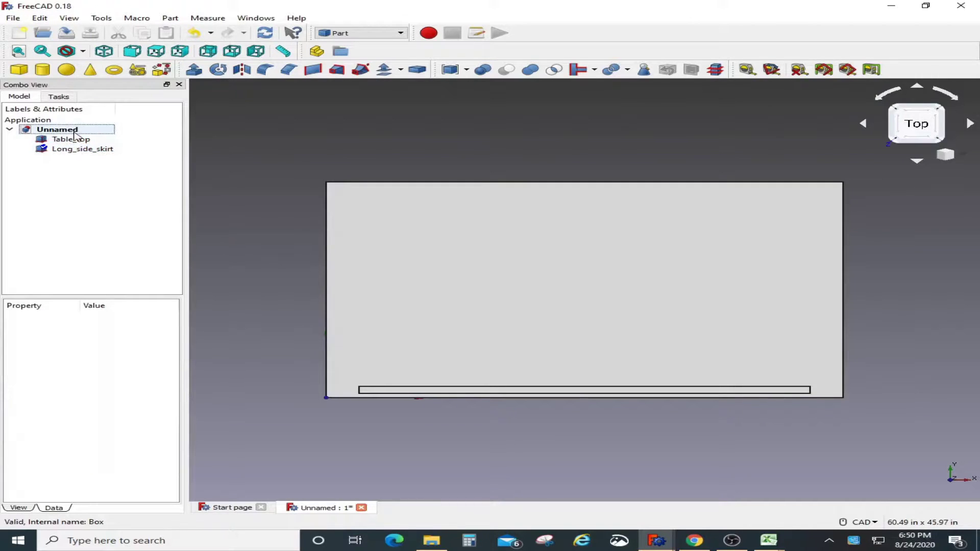
# Step: Add a third cube sized Length 0.75, Width 21 and Height 4 in
pyautogui.click(19, 69)
pyautogui.click(86, 159)
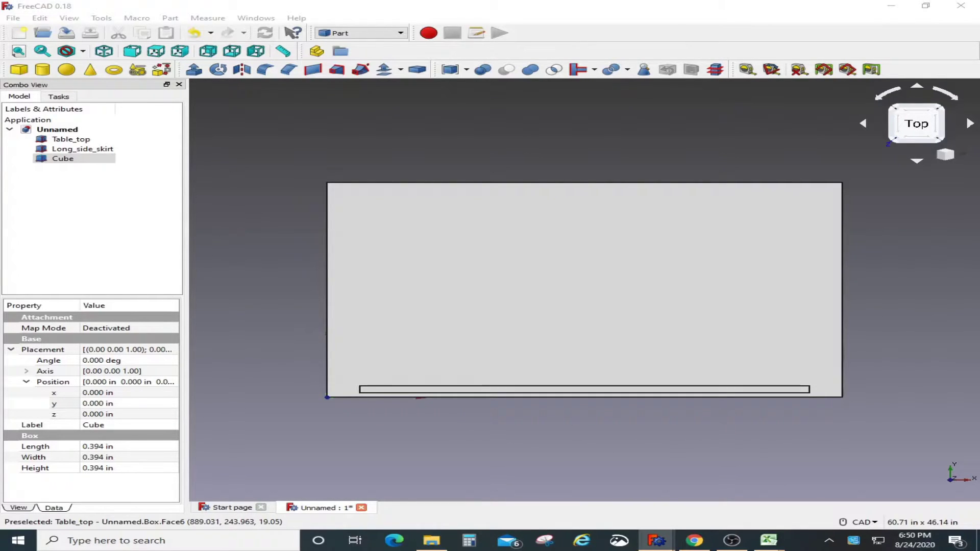
pyautogui.click(89, 159)
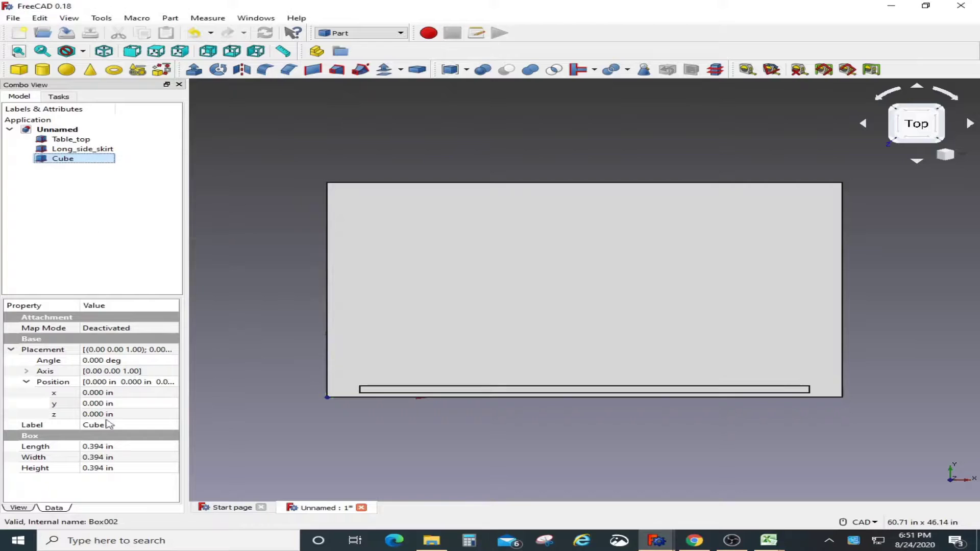
pyautogui.click(125, 450)
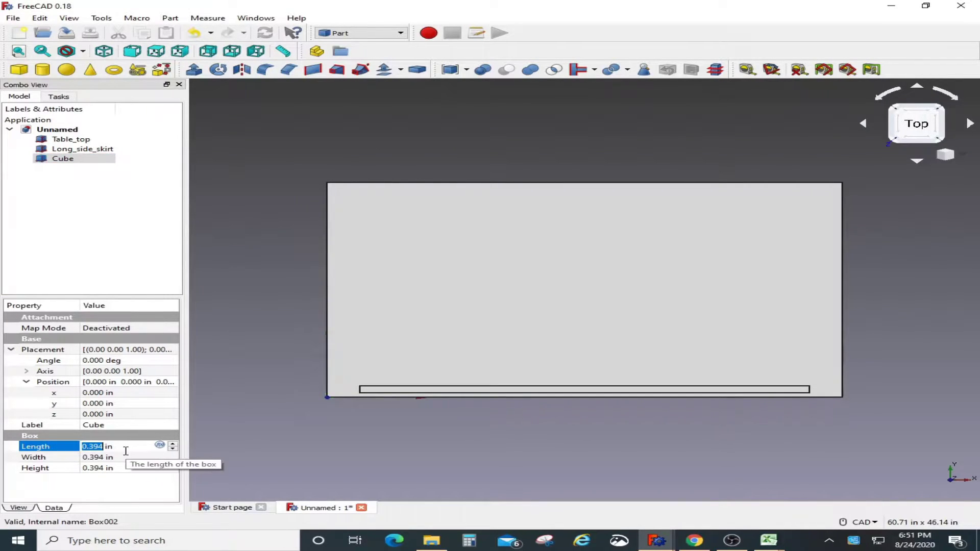
pyautogui.write('0.75')
pyautogui.press('Return')
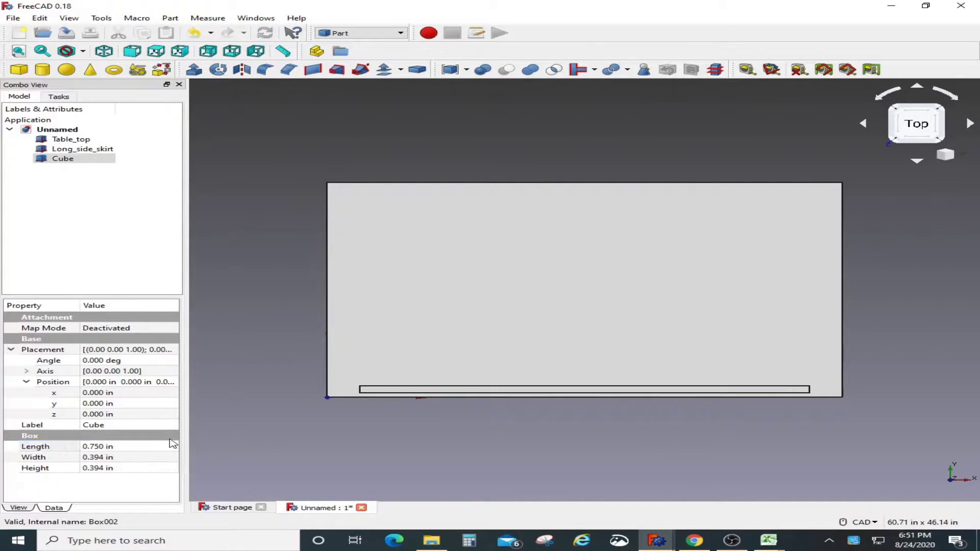
pyautogui.click(86, 458)
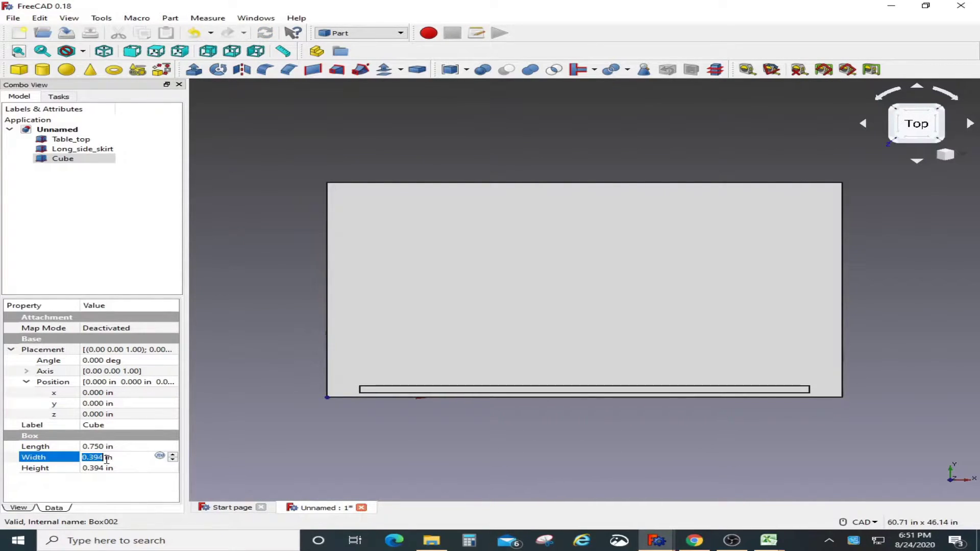
pyautogui.write('21')
pyautogui.press('Return')
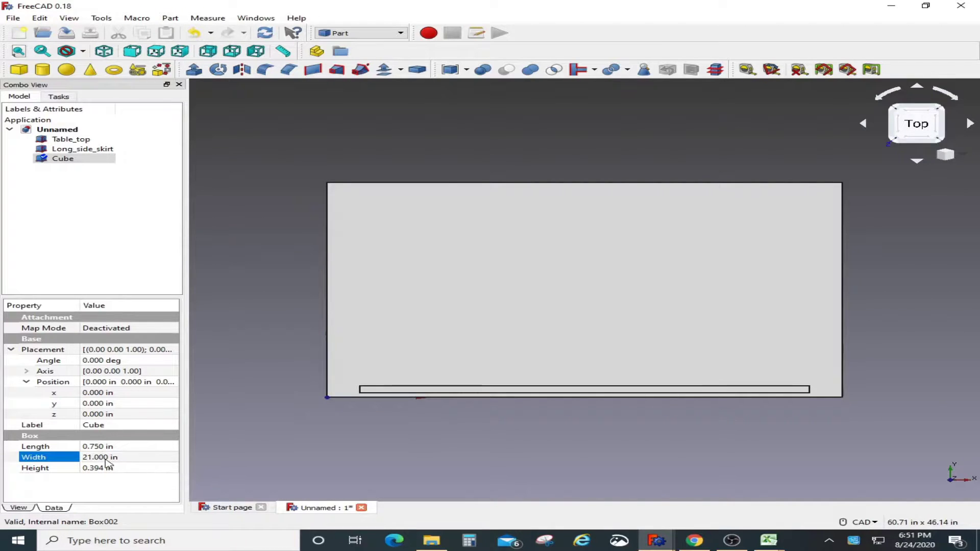
pyautogui.click(114, 468)
pyautogui.write('4')
pyautogui.press('Return')
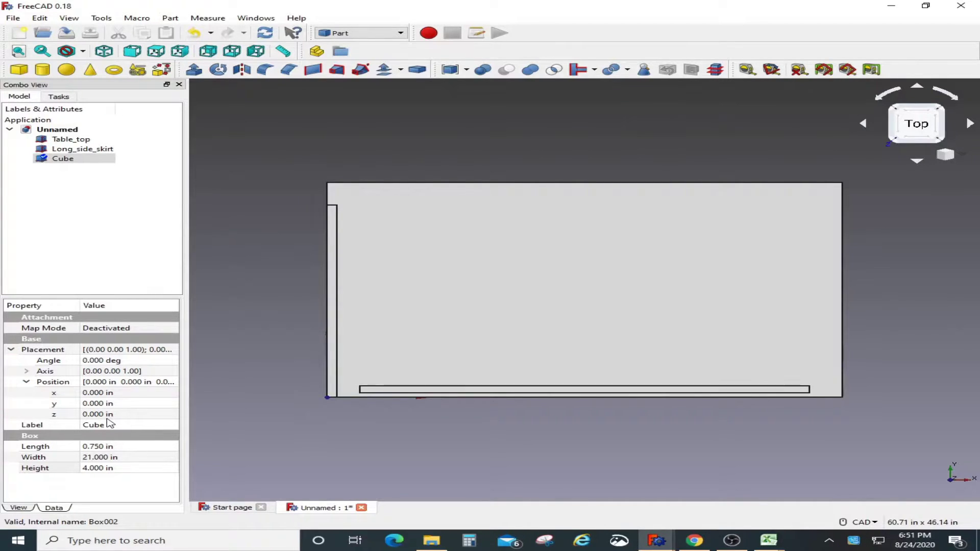
# Step: Position the board at x 2.5, y 1.25 in
pyautogui.click(104, 393)
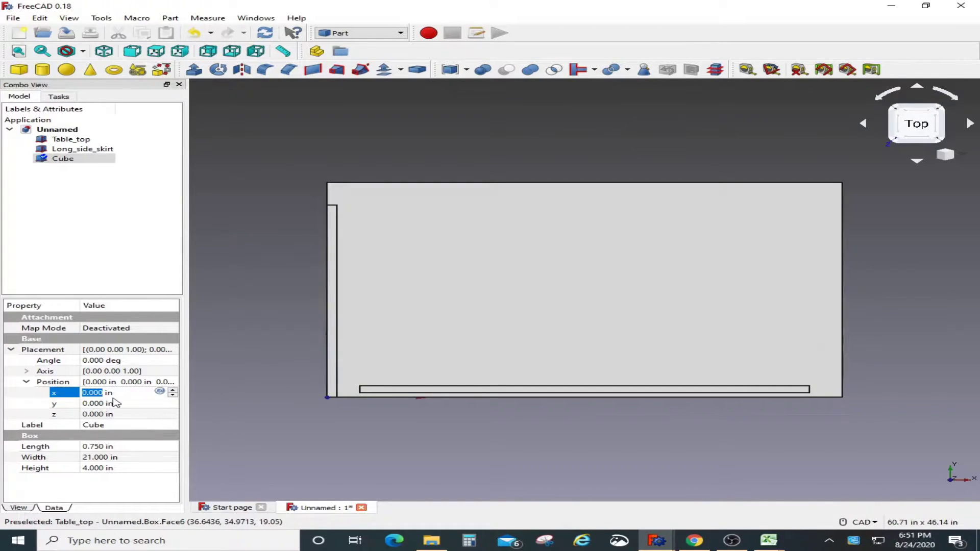
pyautogui.write('2.5')
pyautogui.press('Return')
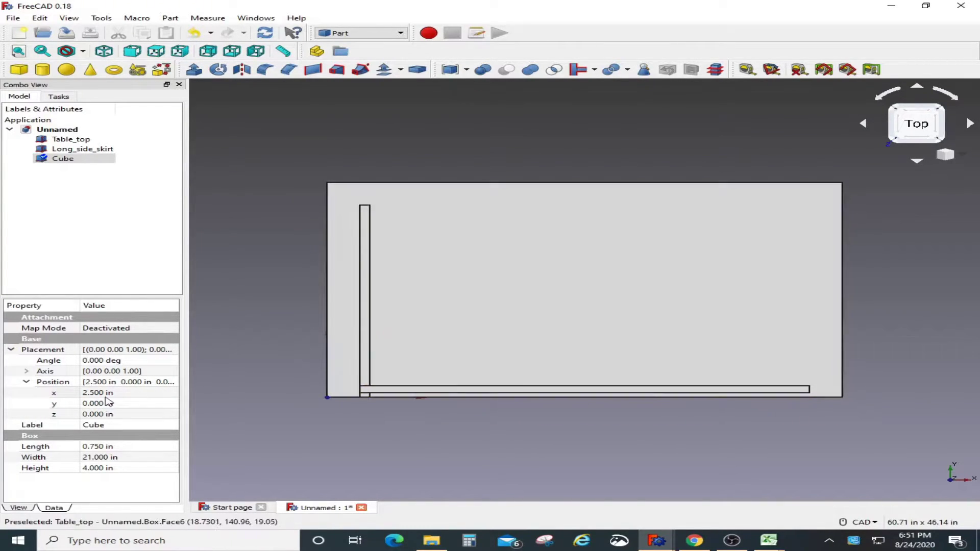
pyautogui.click(97, 404)
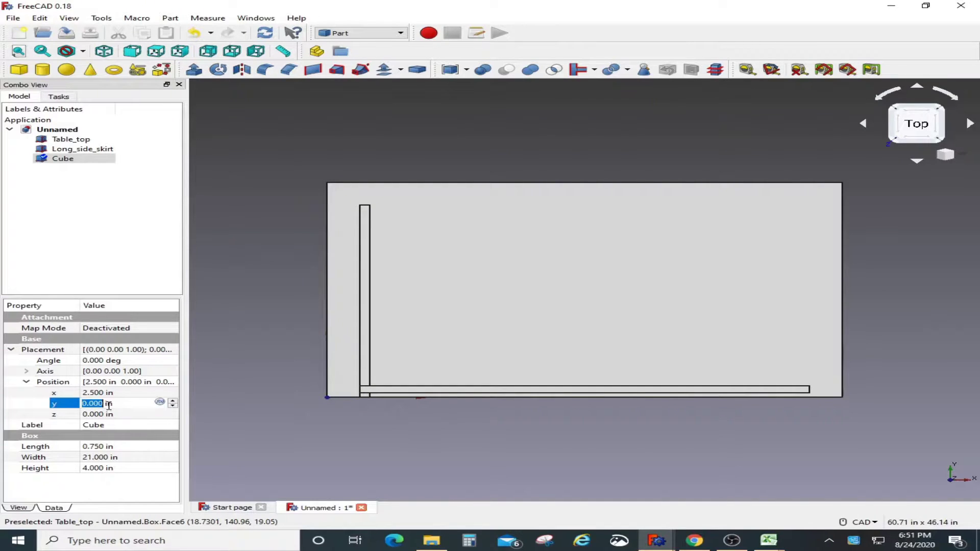
pyautogui.write('1.25')
pyautogui.press('Return')
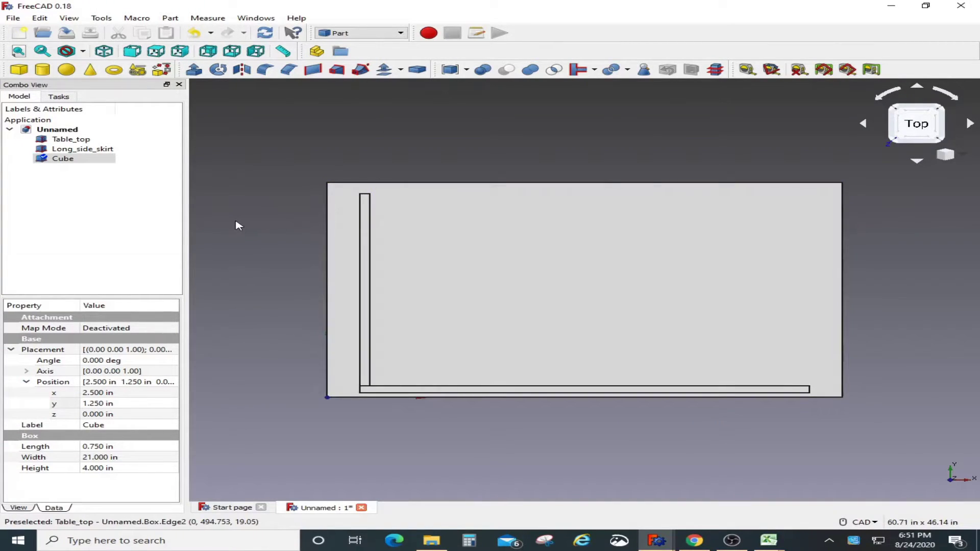
# Step: Rename the third Cube in the tree to Short_side_skirt
pyautogui.click(69, 159)
pyautogui.rightClick(70, 161)
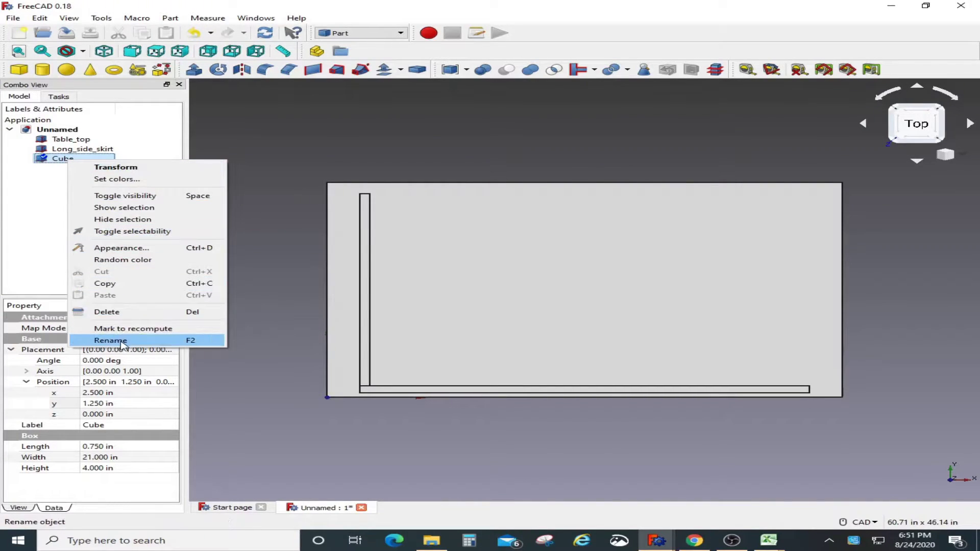
pyautogui.click(98, 338)
pyautogui.press('BackSpace')
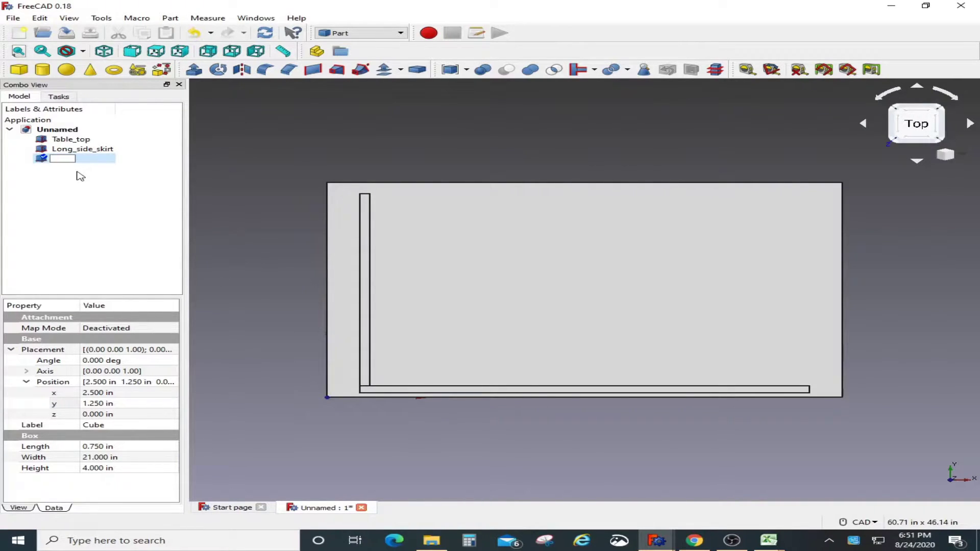
pyautogui.write('Short side')
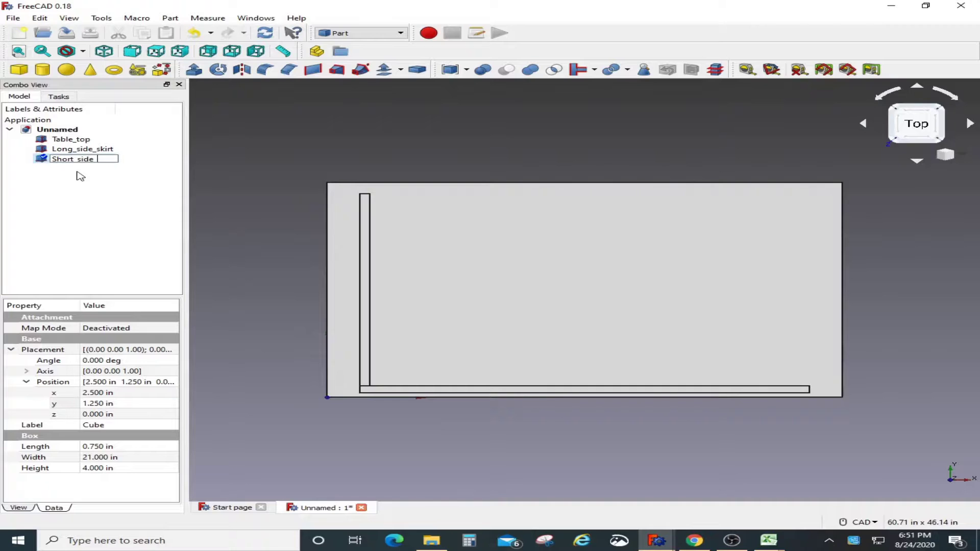
pyautogui.write('_skirt')
pyautogui.press('Return')
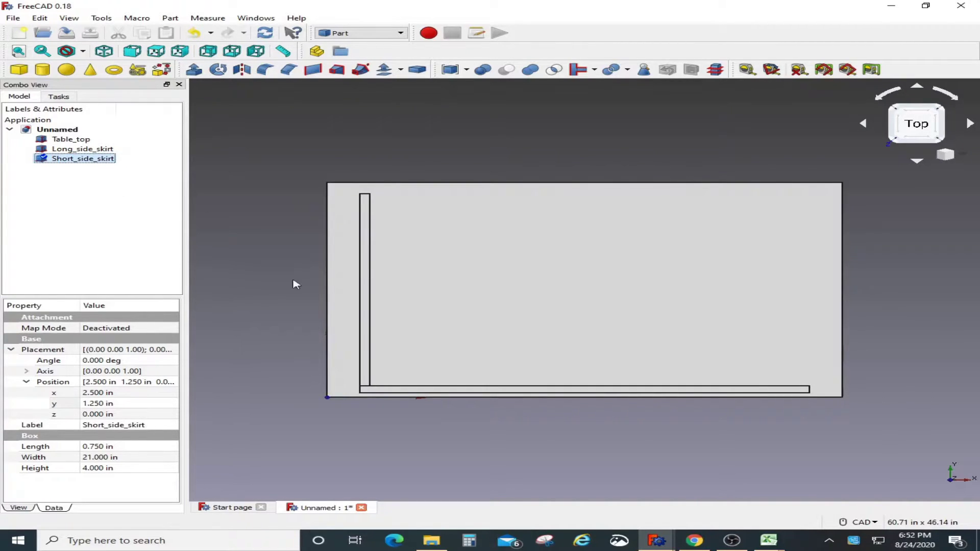
pyautogui.click(75, 131)
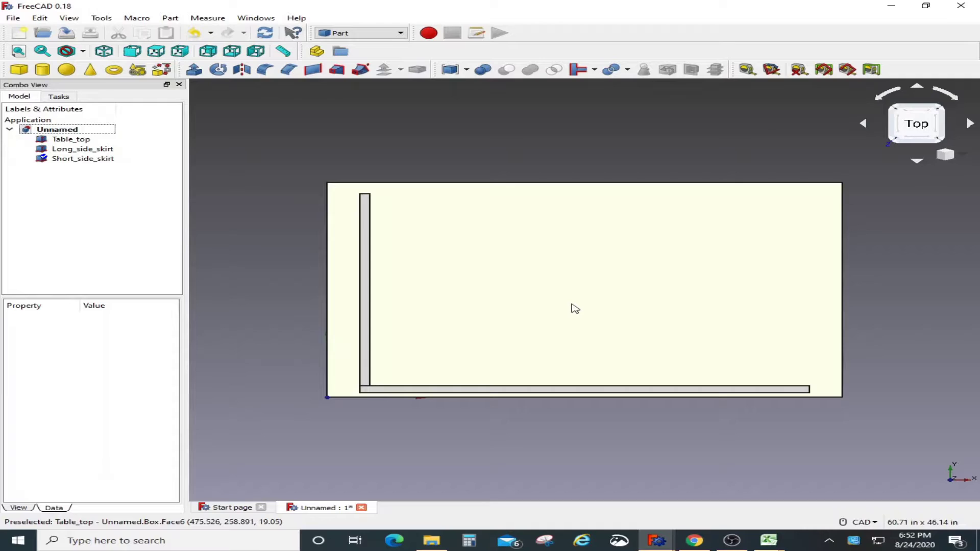
# Step: Orbit to a tilted view above the table and add a fourth Part cube for the leg
pyautogui.click(577, 306)
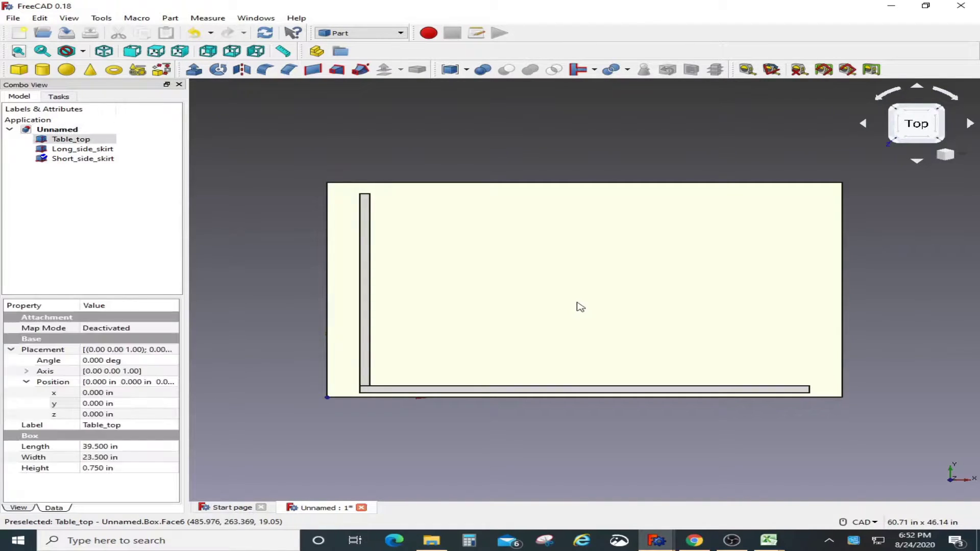
pyautogui.moveTo(656, 274); pyautogui.dragTo(663, 274, button='middle')
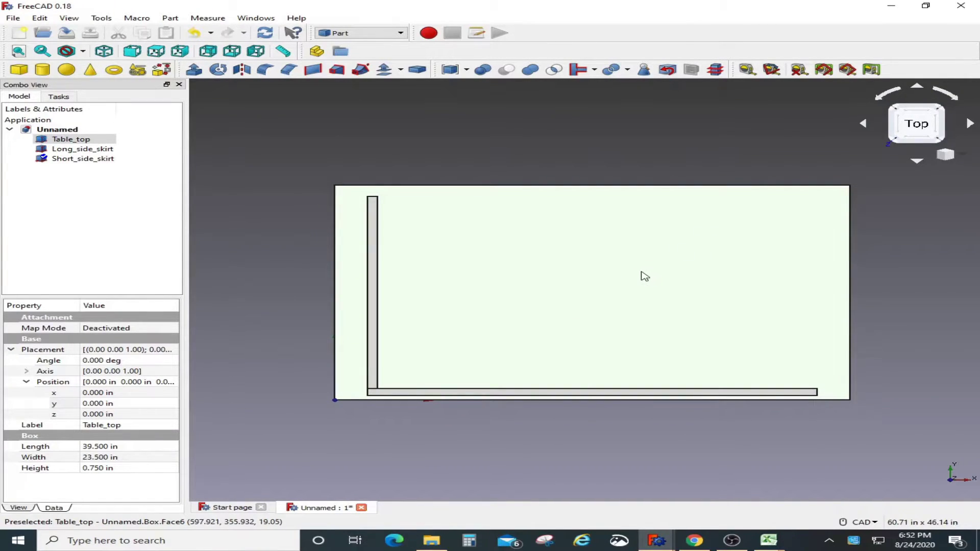
pyautogui.moveTo(658, 278); pyautogui.dragTo(351, 323, button='middle')
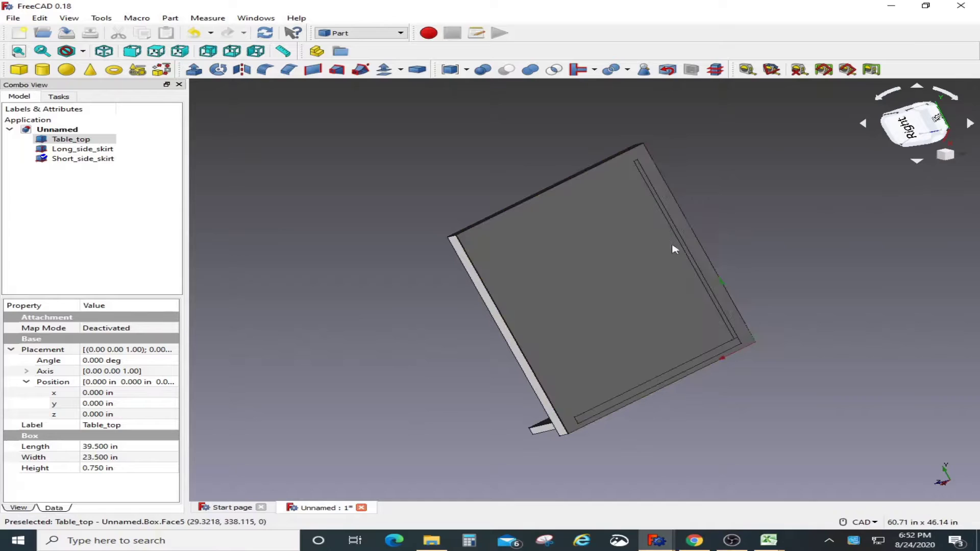
pyautogui.moveTo(607, 295); pyautogui.dragTo(741, 367, button='middle')
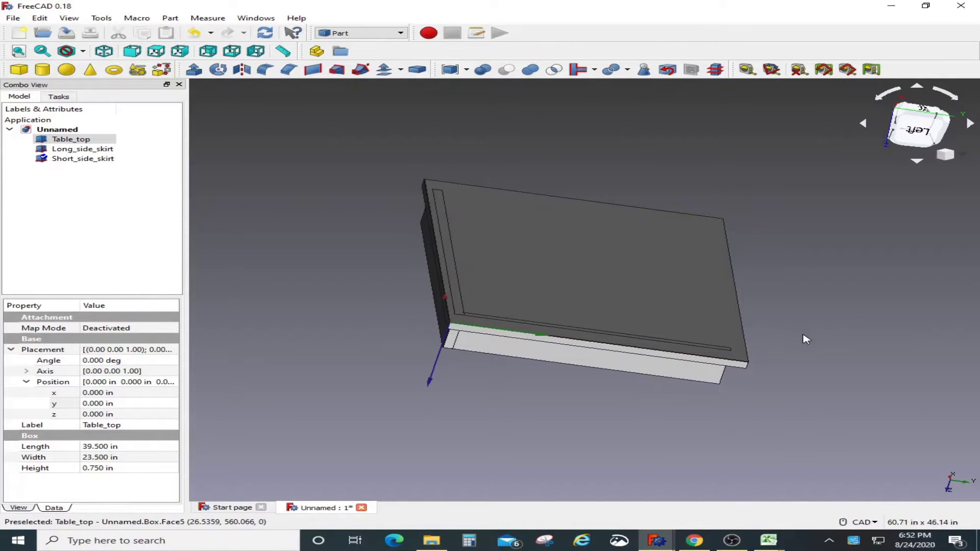
pyautogui.moveTo(805, 339); pyautogui.dragTo(385, 290, button='middle')
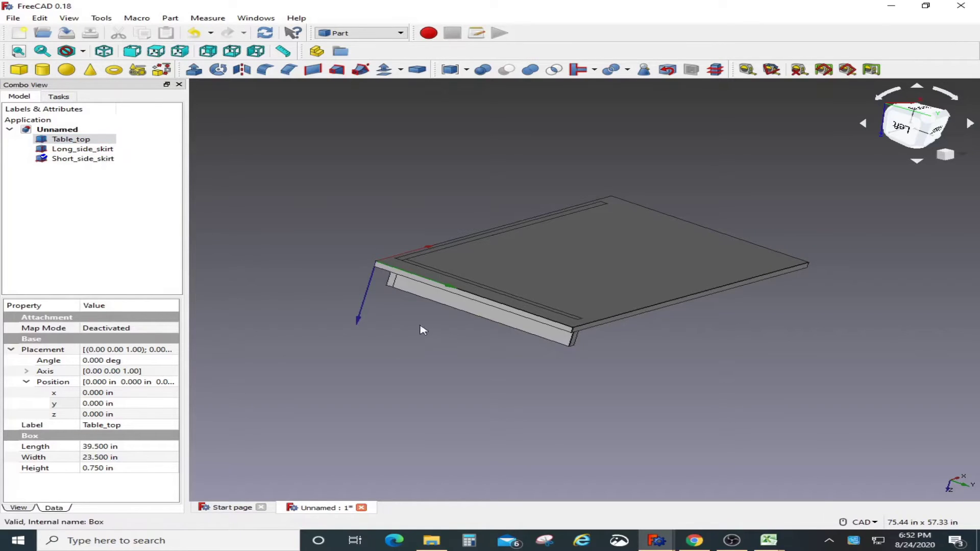
pyautogui.click(19, 69)
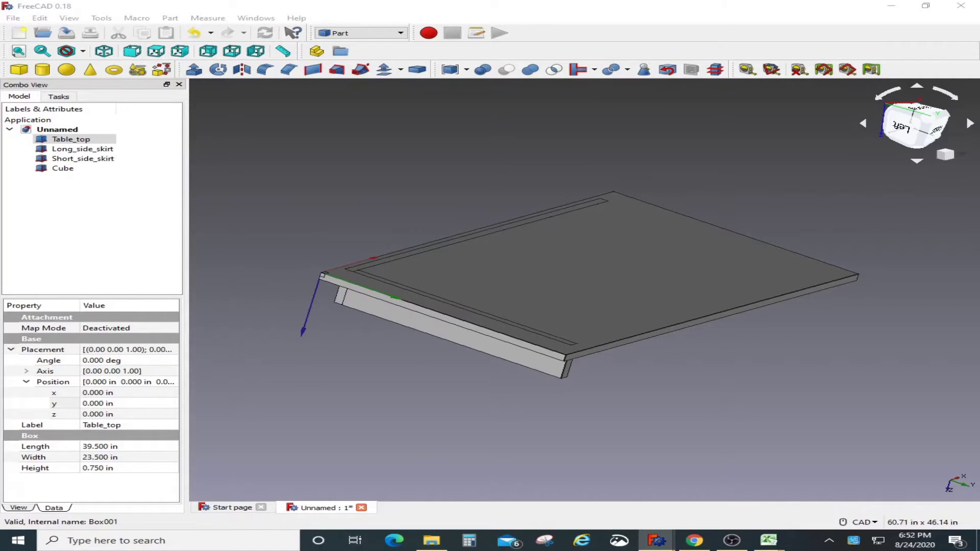
# Step: Select the new Cube and set its Length to 2.5 in
pyautogui.click(63, 169)
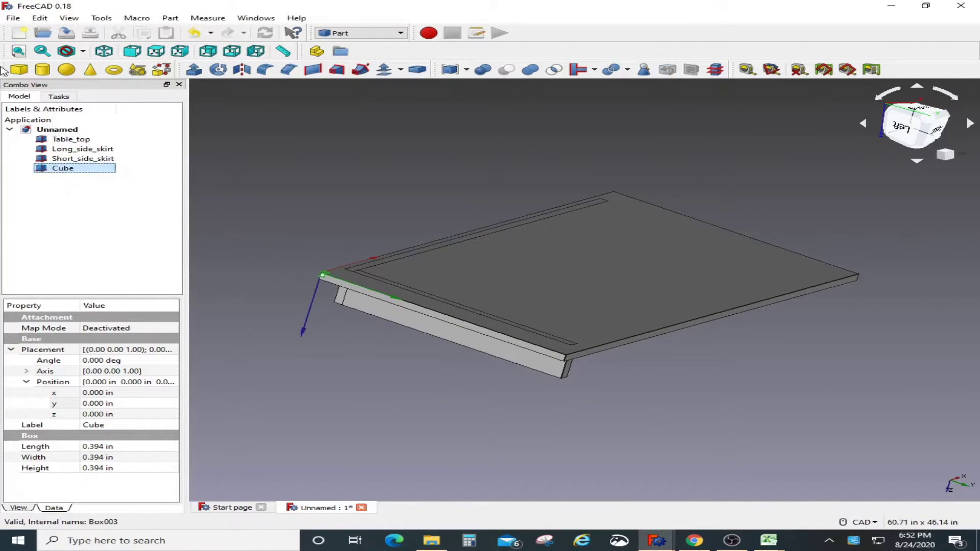
pyautogui.click(108, 447)
pyautogui.click(109, 446)
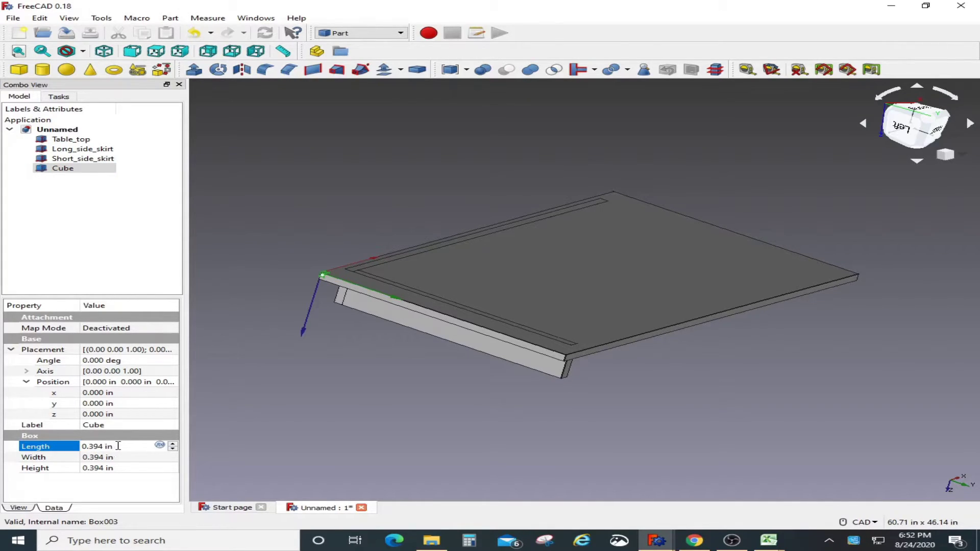
pyautogui.moveTo(101, 447); pyautogui.dragTo(83, 448)
pyautogui.write('0')
pyautogui.press('BackSpace')
pyautogui.write('2')
pyautogui.write('.5')
pyautogui.press('Return')
# Step: Set the leg's Width to 1.5 in and Height to 27.5 in
pyautogui.doubleClick(100, 457)
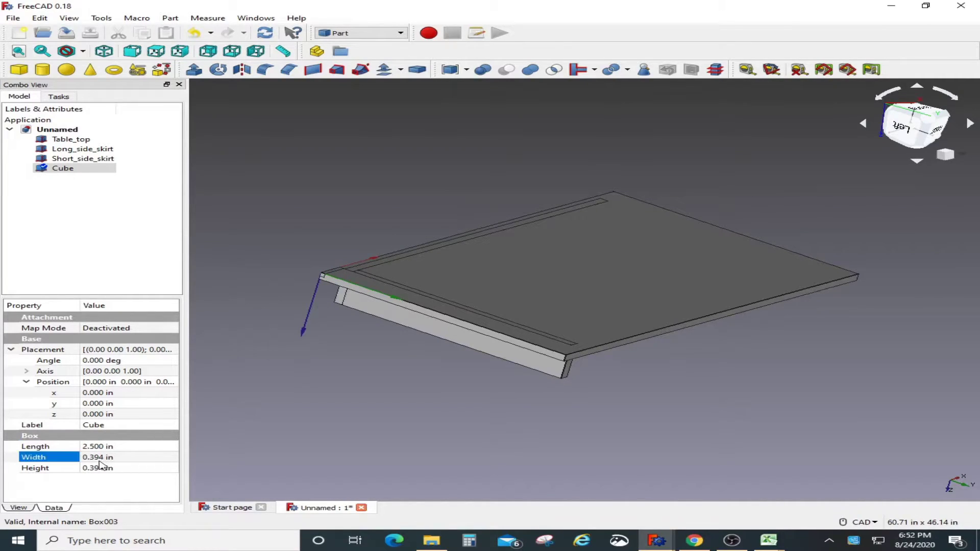
pyautogui.write('1.5')
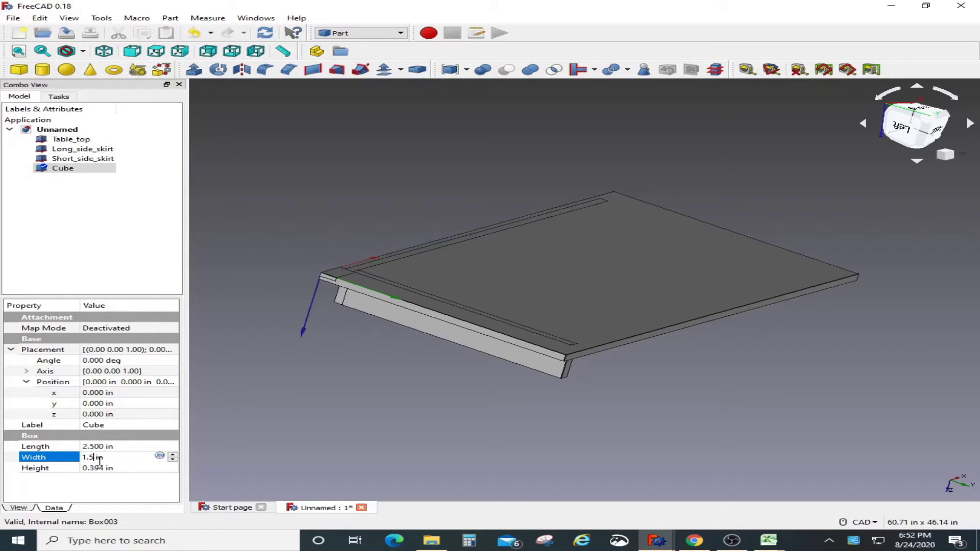
pyautogui.press('Return')
pyautogui.click(82, 481)
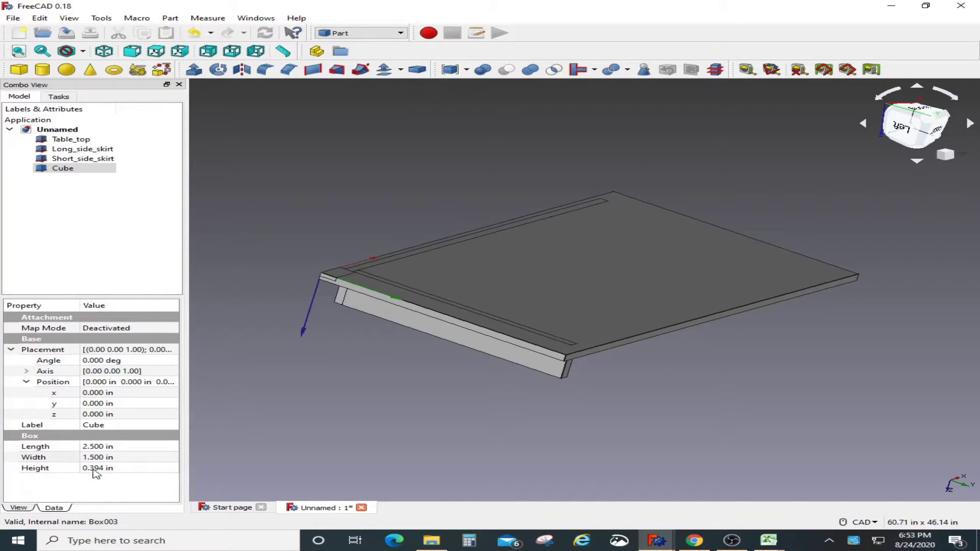
pyautogui.doubleClick(96, 468)
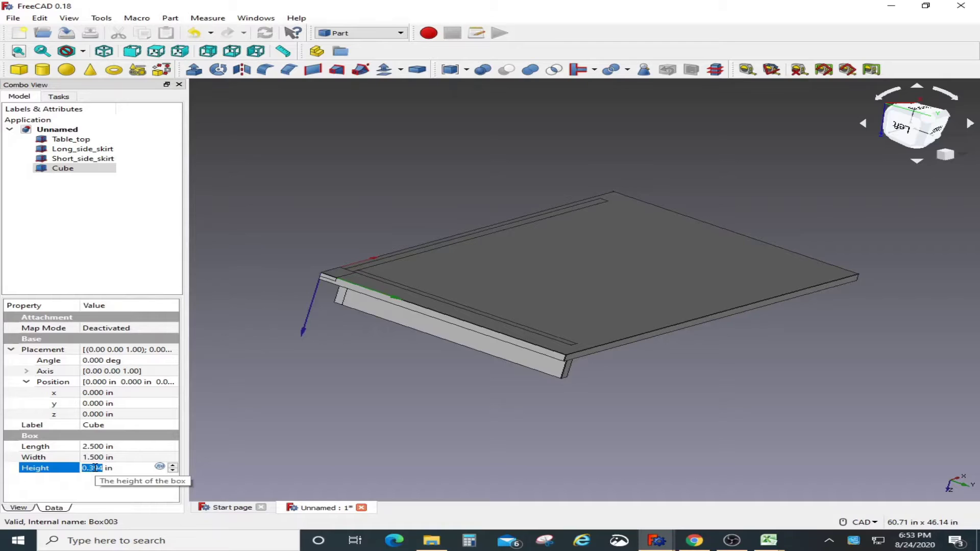
pyautogui.write('27.5')
pyautogui.press('Return')
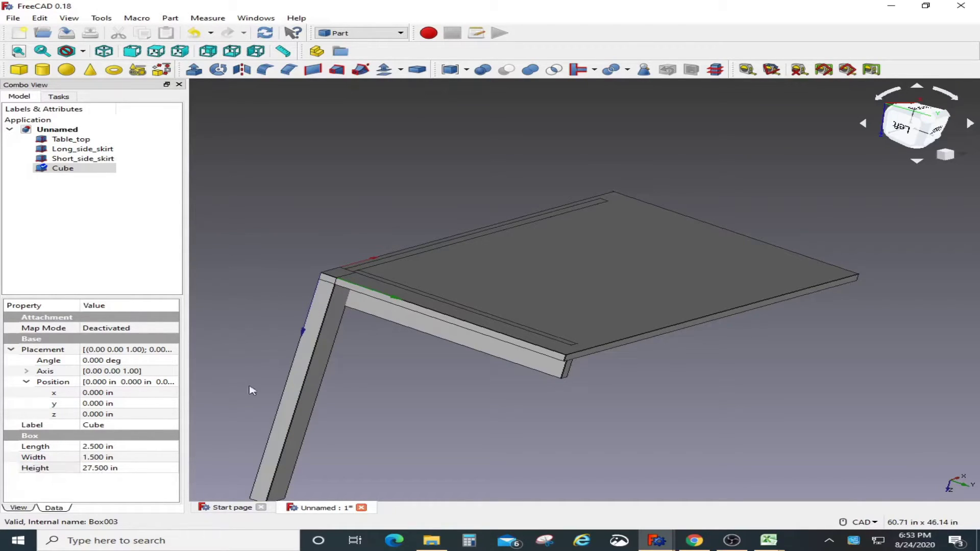
# Step: Zoom and orbit the view, then look straight down from the top to locate the leg
pyautogui.scroll(-4, 393, 335)
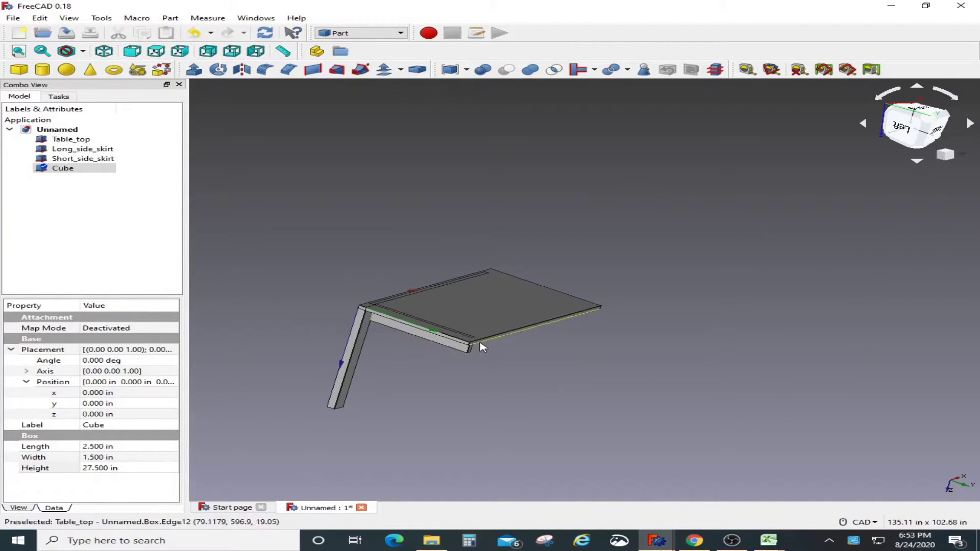
pyautogui.moveTo(542, 354); pyautogui.dragTo(540, 343, button='middle')
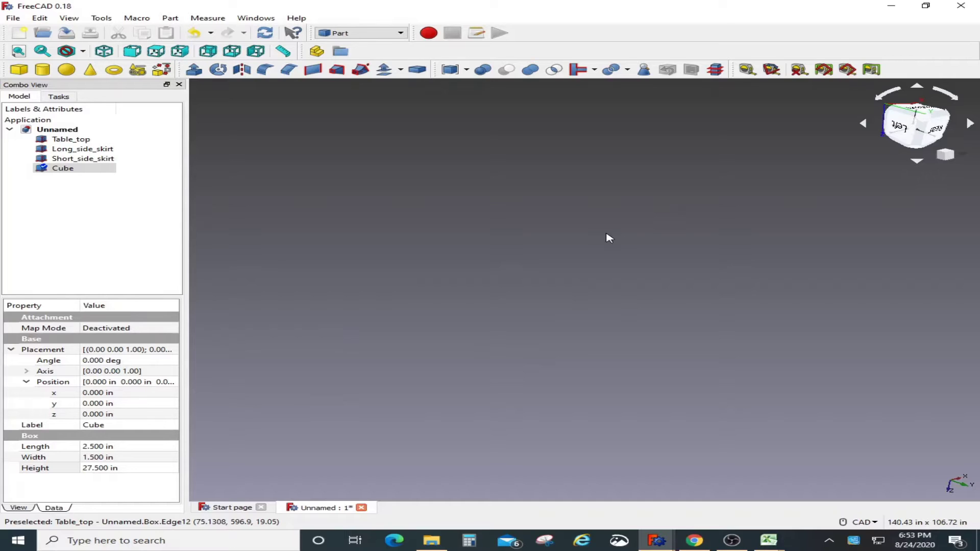
pyautogui.scroll(3, 609, 238)
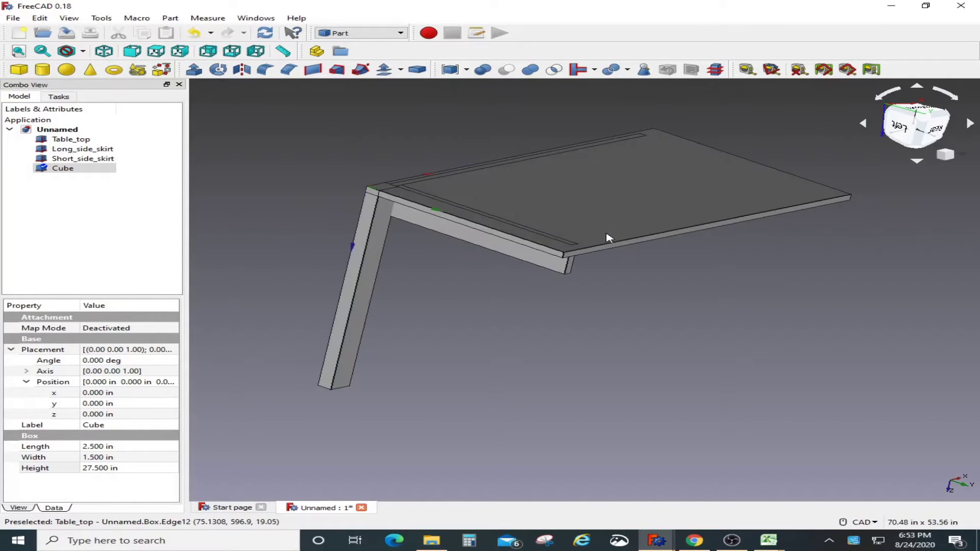
pyautogui.moveTo(845, 198); pyautogui.dragTo(892, 157, button='middle')
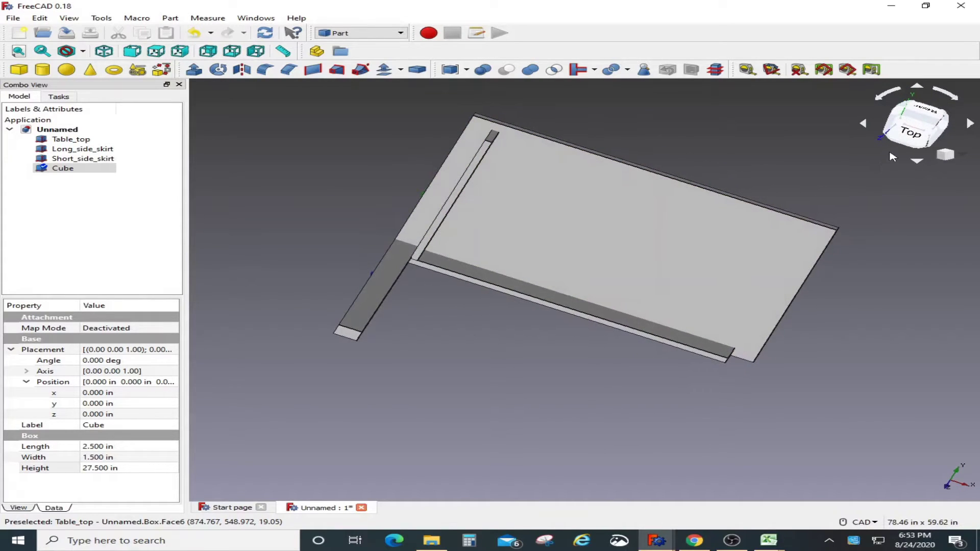
pyautogui.click(911, 133)
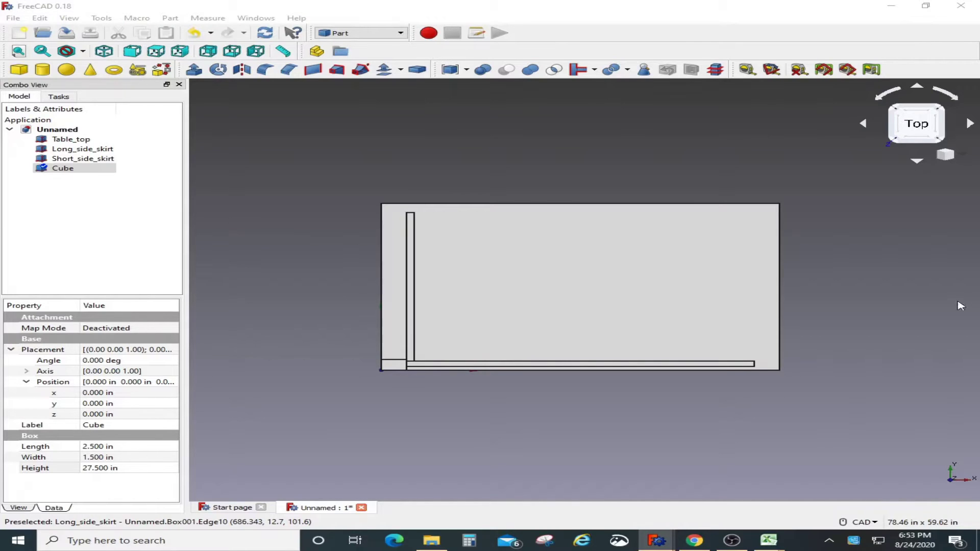
# Step: Position the leg at x 3.25 in and y 1.25 in
pyautogui.click(119, 395)
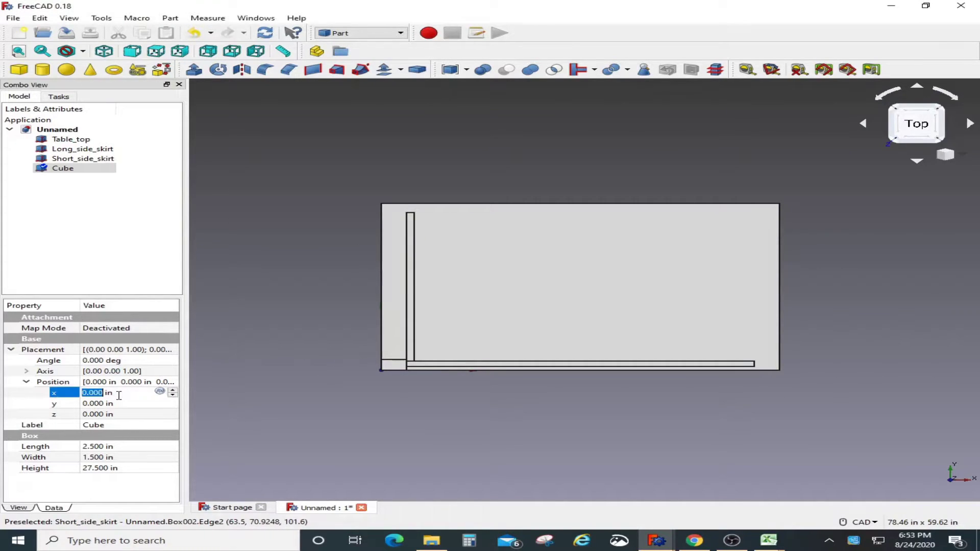
pyautogui.write('3.25')
pyautogui.press('Return')
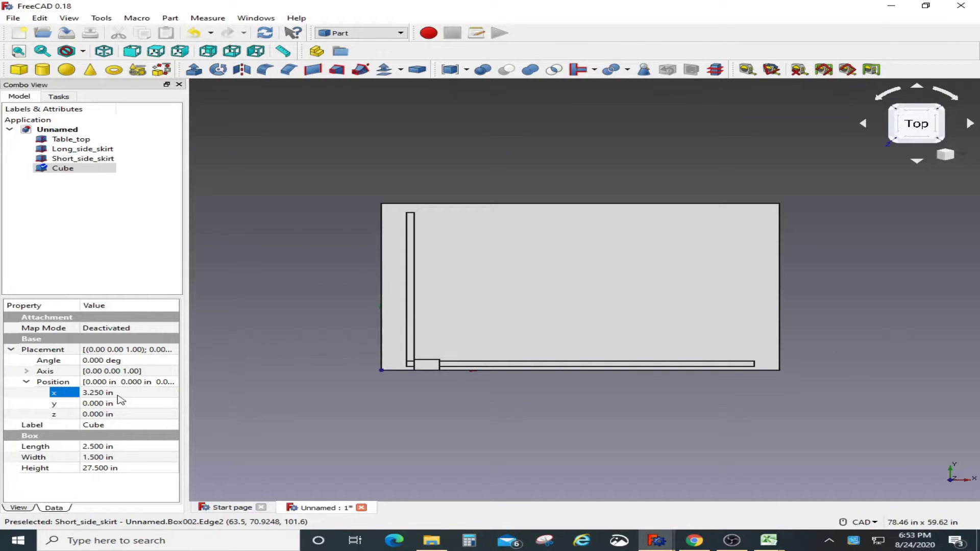
pyautogui.doubleClick(100, 404)
pyautogui.write('1.25')
pyautogui.press('Return')
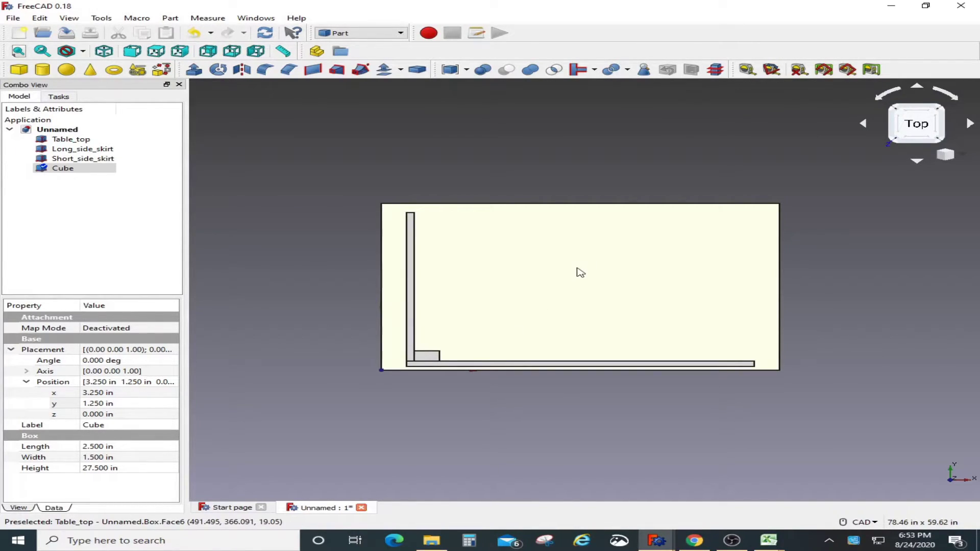
# Step: Select Table_top and switch to the isometric view of the table
pyautogui.click(613, 249)
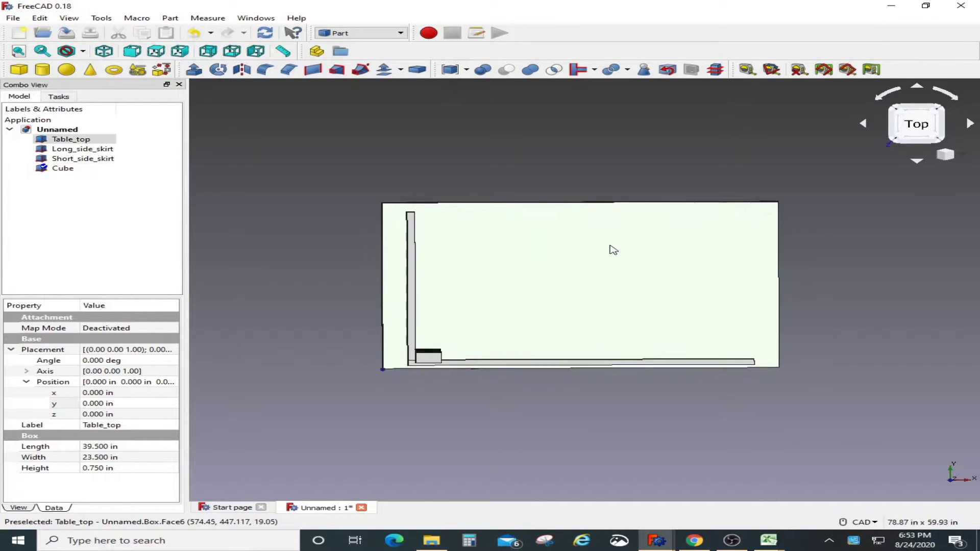
pyautogui.press('0')
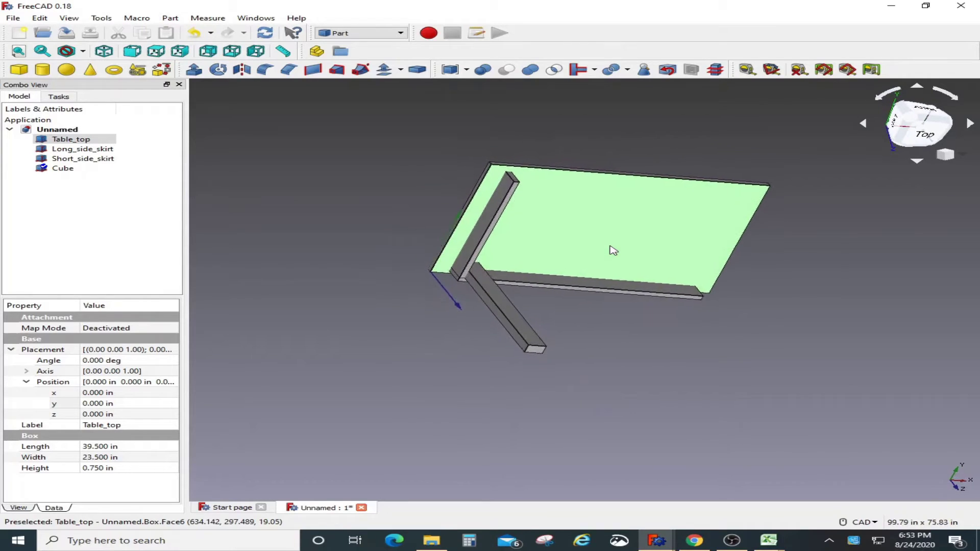
pyautogui.scroll(2, 525, 360)
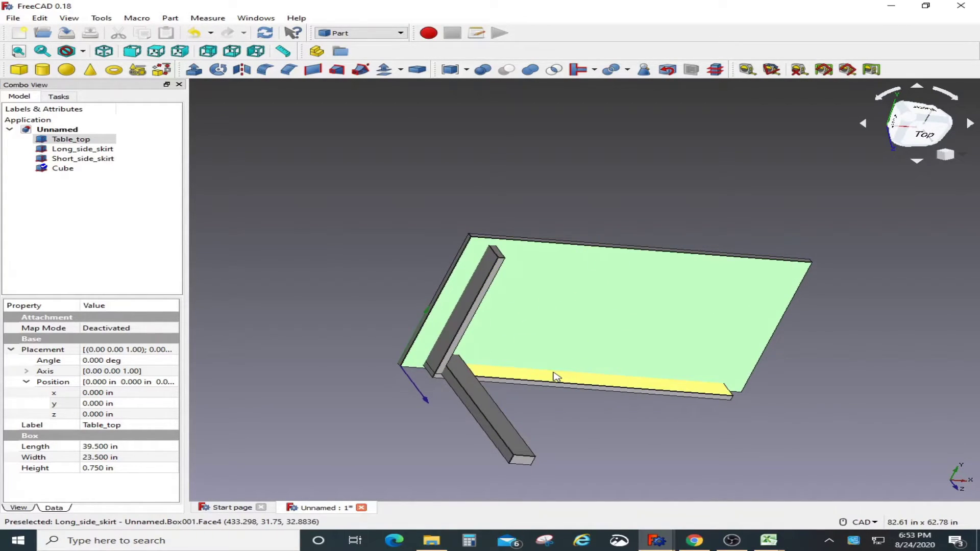
# Step: Rename the Cube object in the model tree to 'Leg 1', giving Leg_1
pyautogui.click(61, 169)
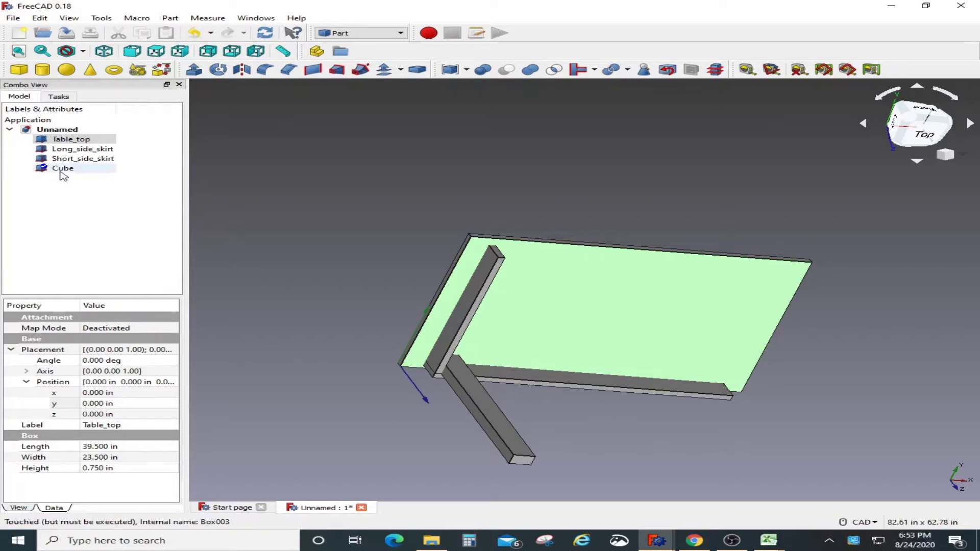
pyautogui.rightClick(61, 172)
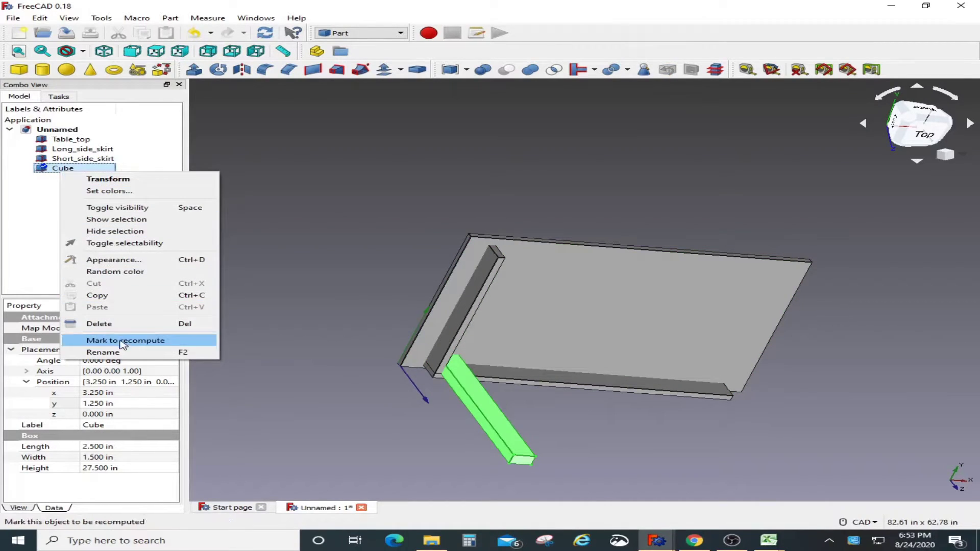
pyautogui.click(113, 353)
pyautogui.write('Leg ')
pyautogui.write('1')
pyautogui.press('Return')
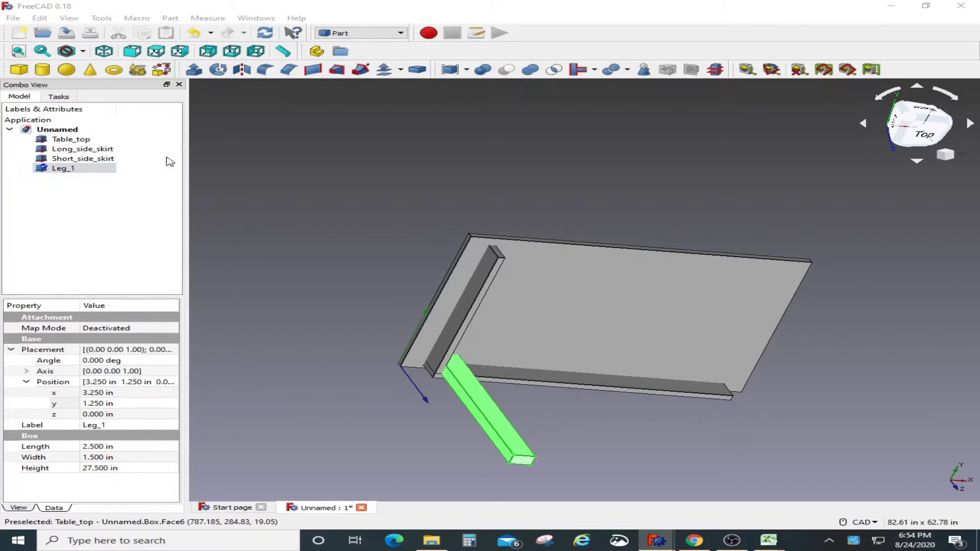
# Step: Copy the Long_side_skirt object from the model tree
pyautogui.click(90, 149)
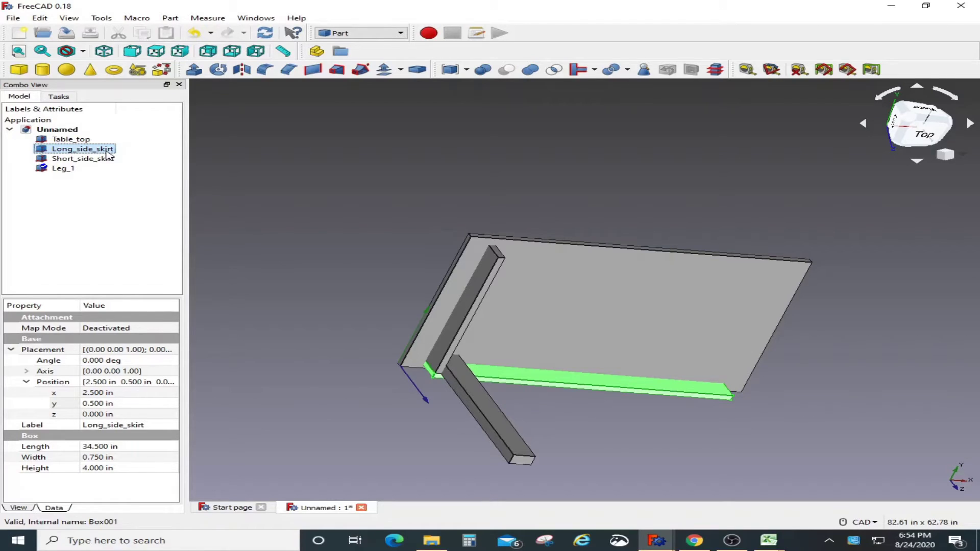
pyautogui.rightClick(107, 155)
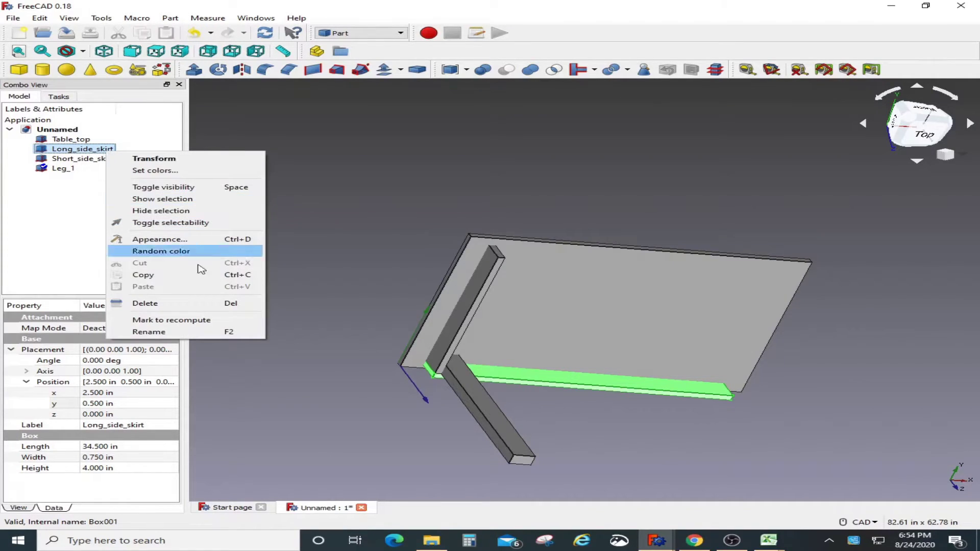
pyautogui.click(170, 281)
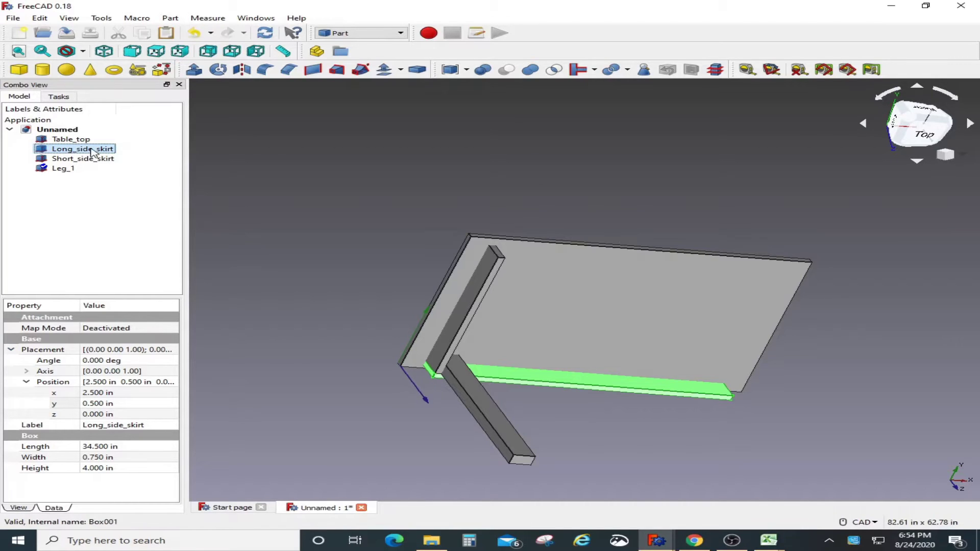
pyautogui.click(502, 383)
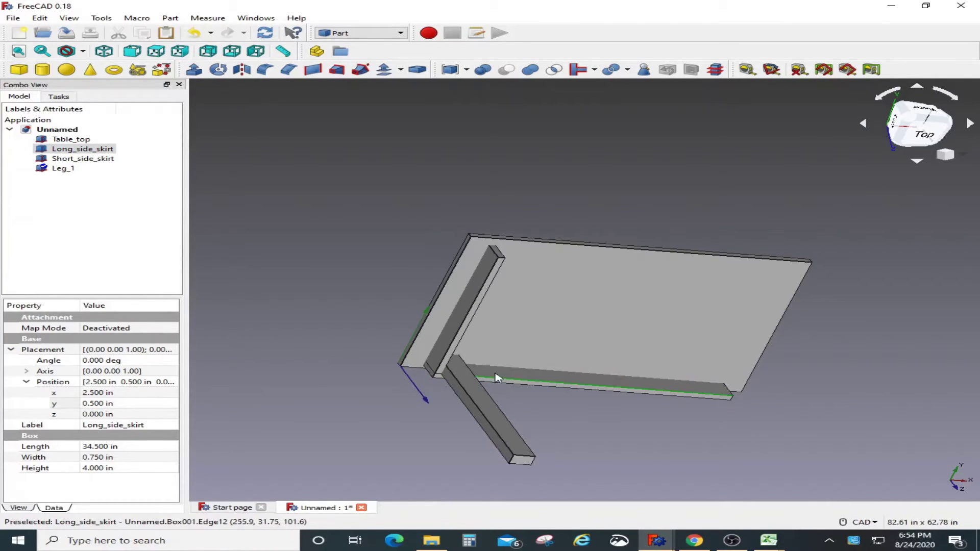
pyautogui.click(538, 381)
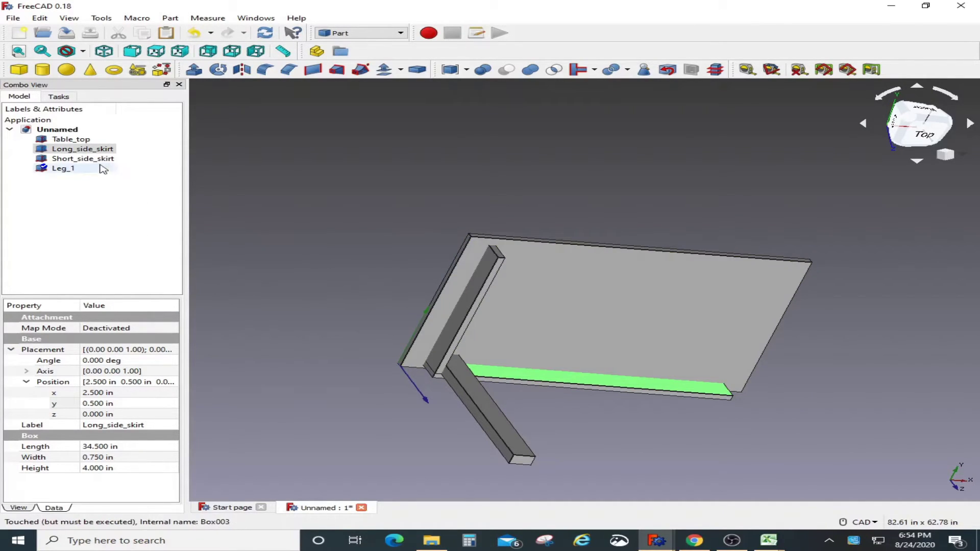
# Step: Paste the copy into the Unnamed document and select Long_side_skirt001
pyautogui.click(65, 130)
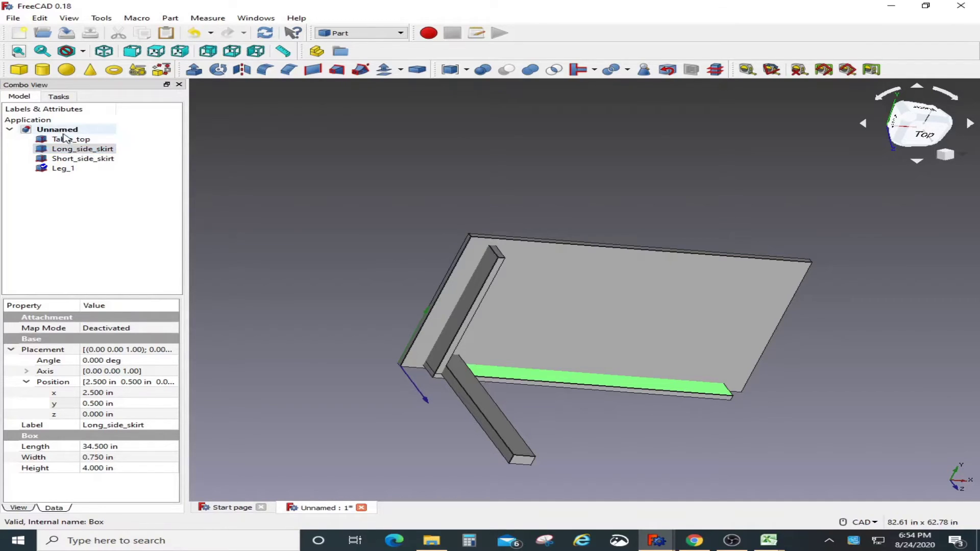
pyautogui.rightClick(67, 132)
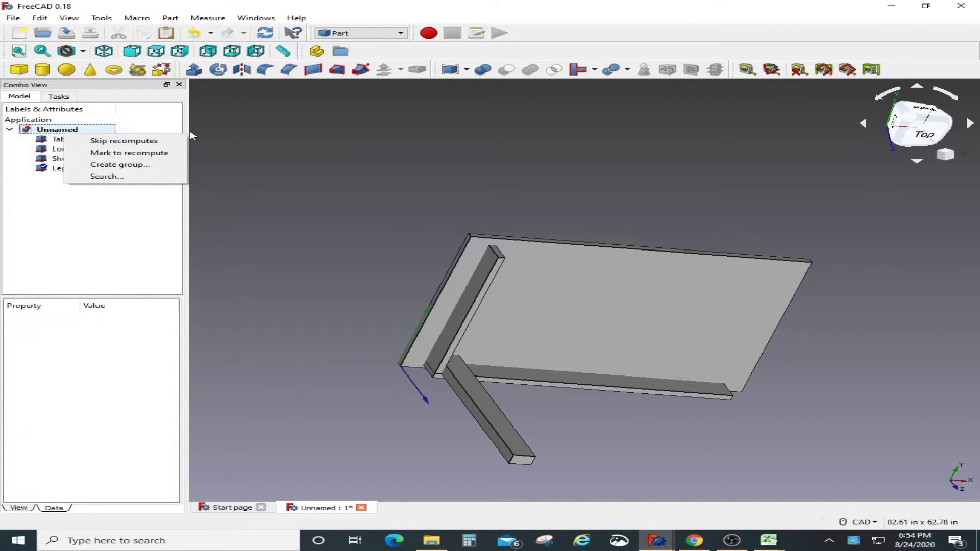
pyautogui.click(70, 21)
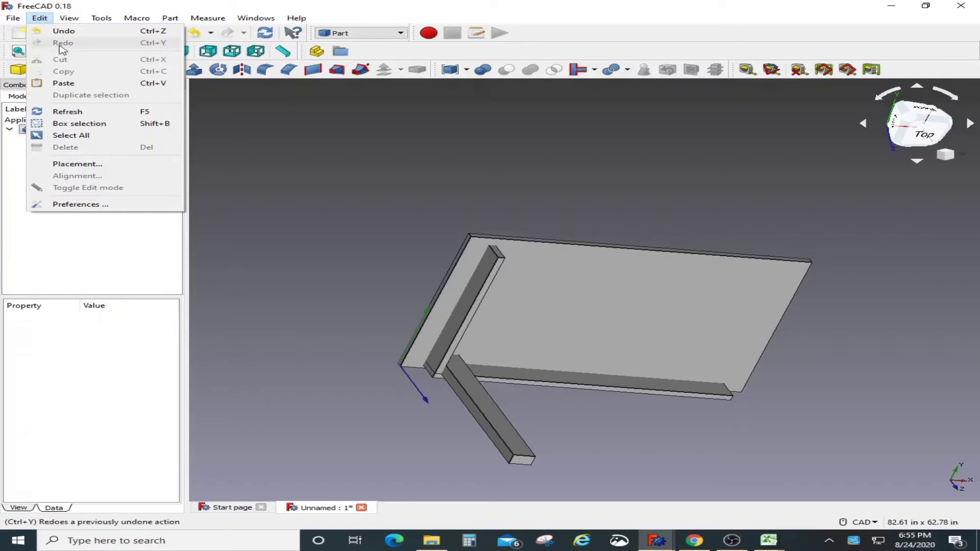
pyautogui.click(76, 84)
pyautogui.click(103, 178)
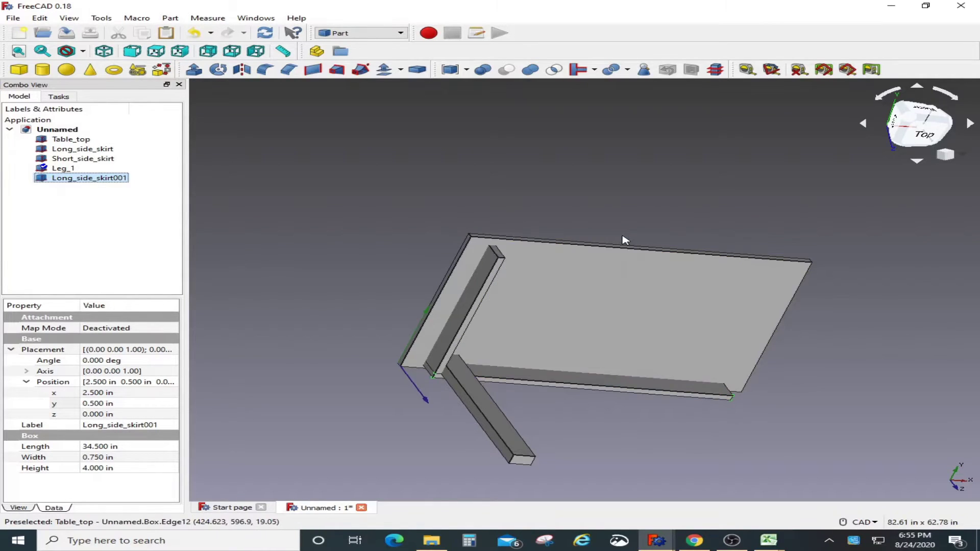
# Step: Set the copied skirt's y position to 22.50 in
pyautogui.click(98, 406)
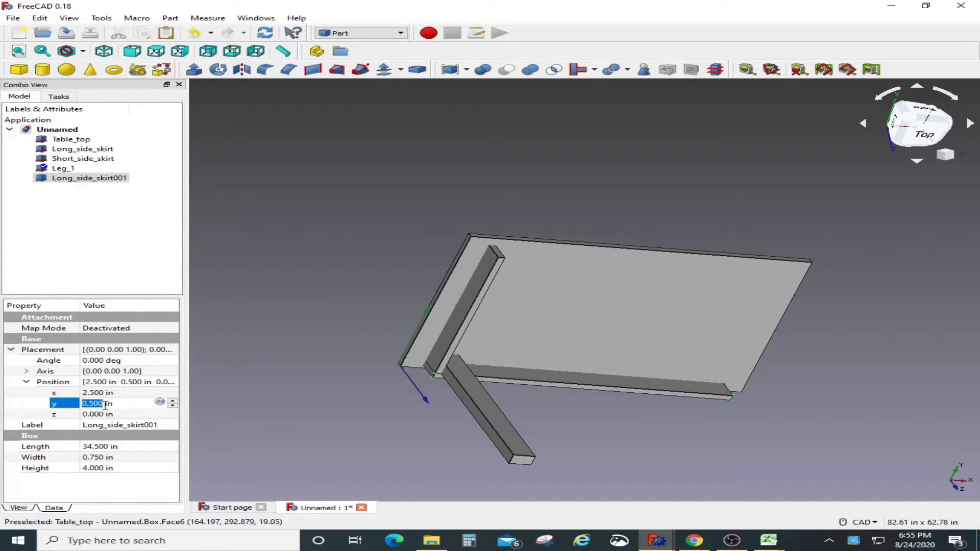
pyautogui.write('22.50')
pyautogui.press('Return')
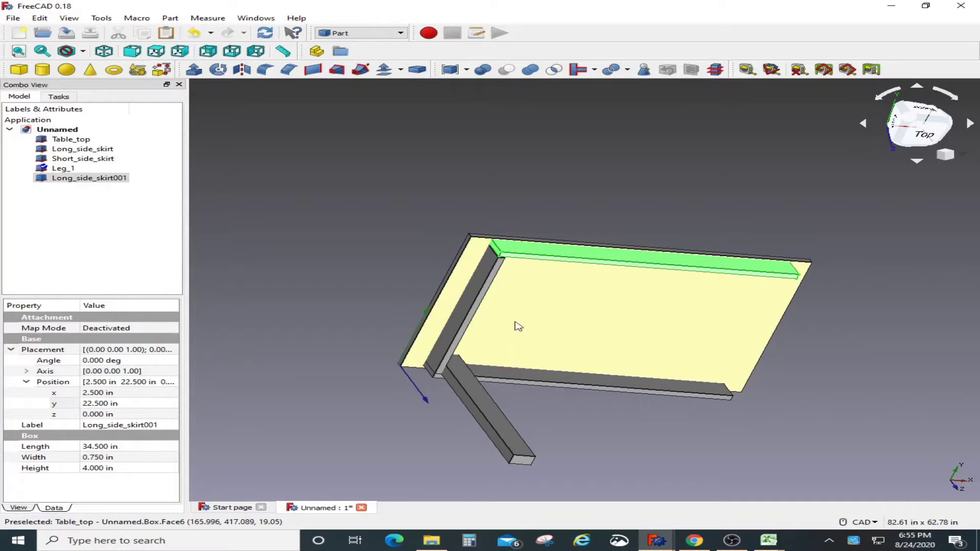
pyautogui.click(625, 244)
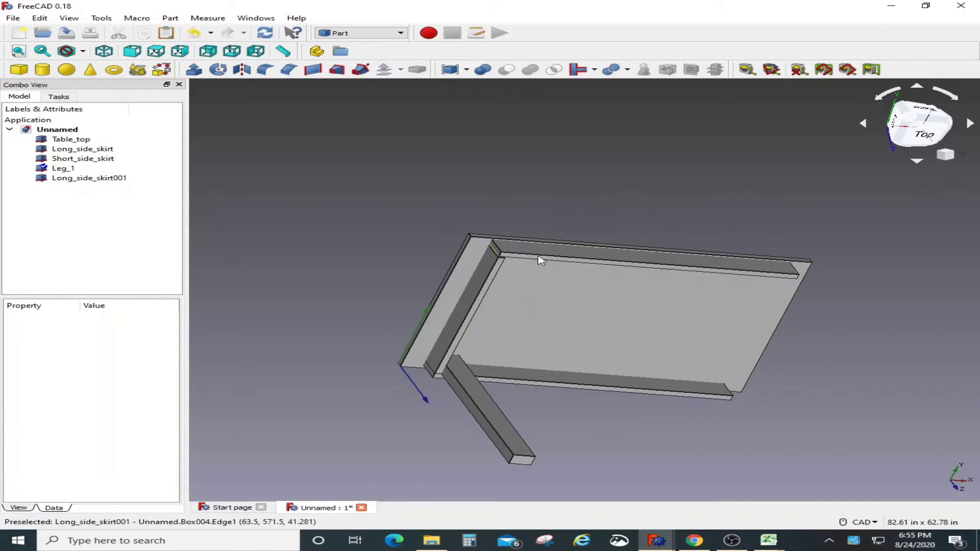
pyautogui.scroll(4, 504, 287)
pyautogui.scroll(-5, 504, 287)
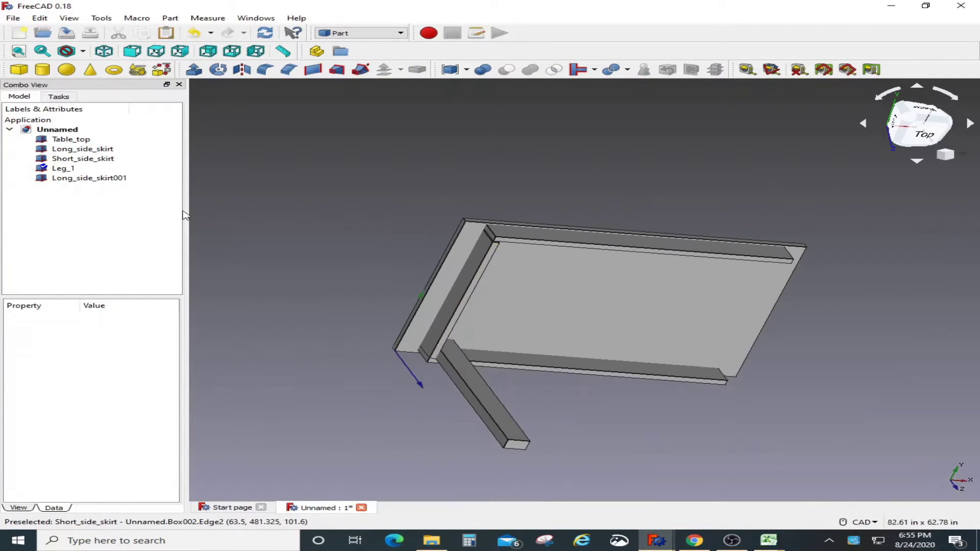
# Step: Correct Long_side_skirt001's y position to 22.25 in
pyautogui.click(90, 177)
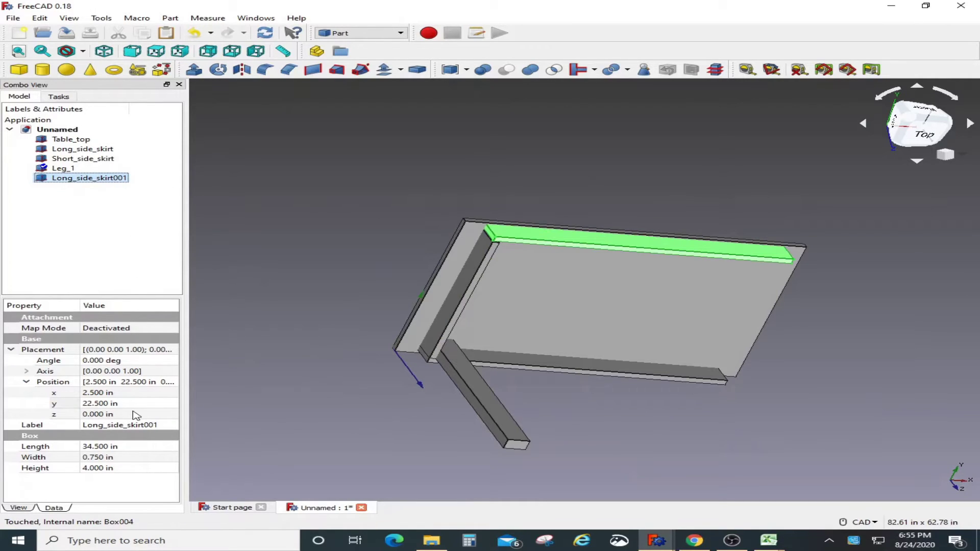
pyautogui.click(101, 404)
pyautogui.write('22.5')
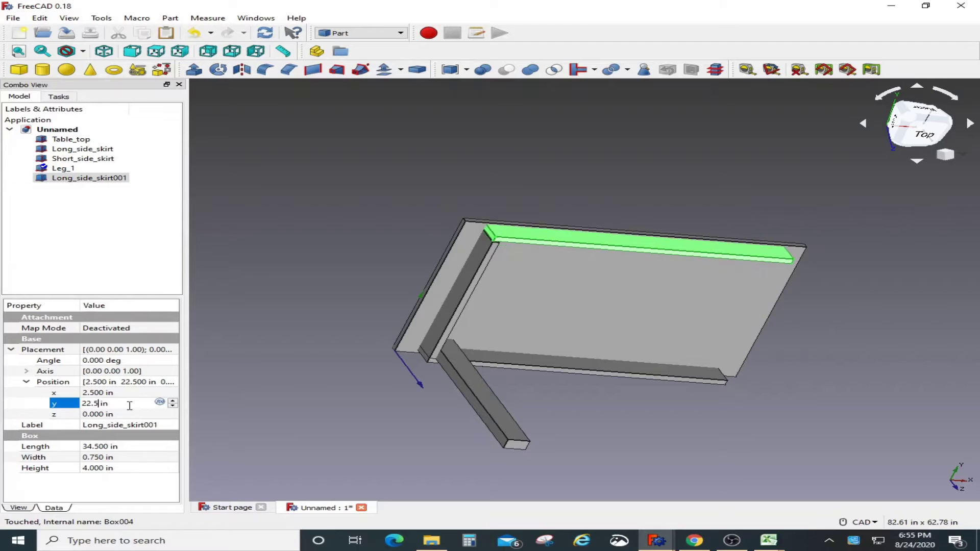
pyautogui.press('BackSpace')
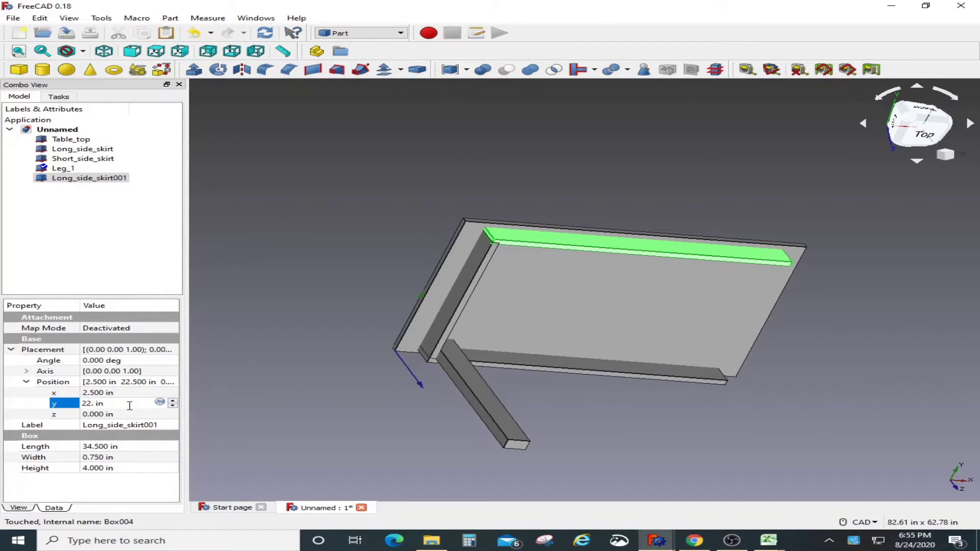
pyautogui.write('25')
pyautogui.press('Return')
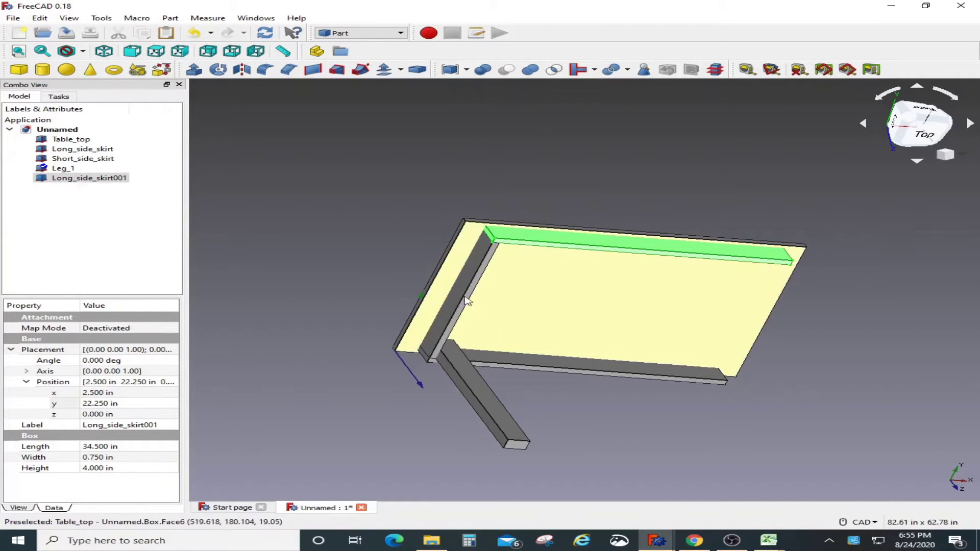
pyautogui.click(101, 159)
# Step: Copy Short_side_skirt and paste it into the Unnamed document as Short_side_skirt001
pyautogui.rightClick(102, 162)
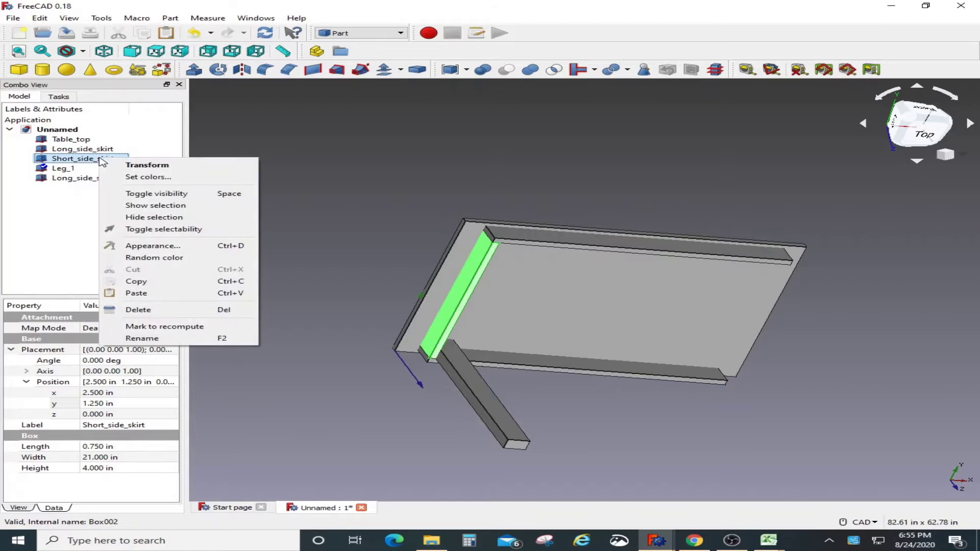
pyautogui.click(164, 286)
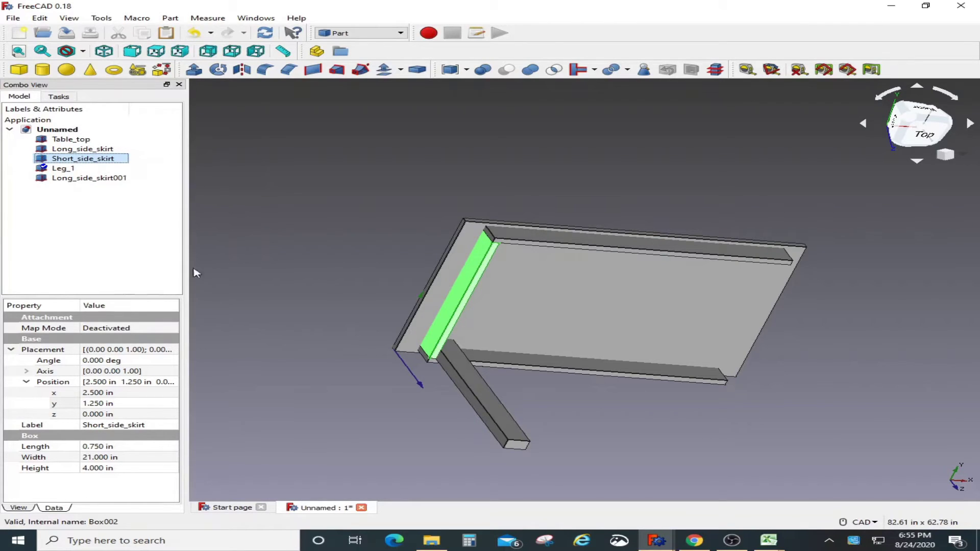
pyautogui.click(63, 131)
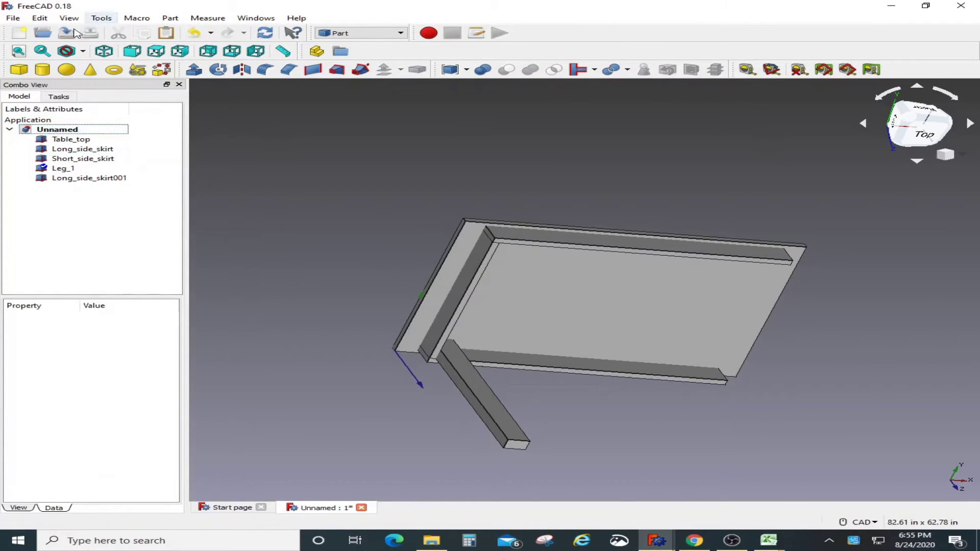
pyautogui.rightClick(58, 133)
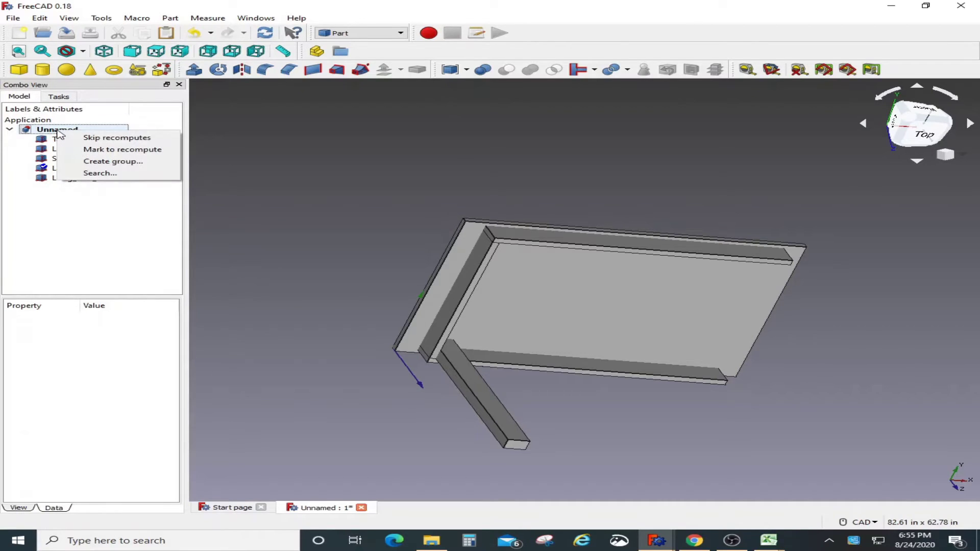
pyautogui.click(43, 18)
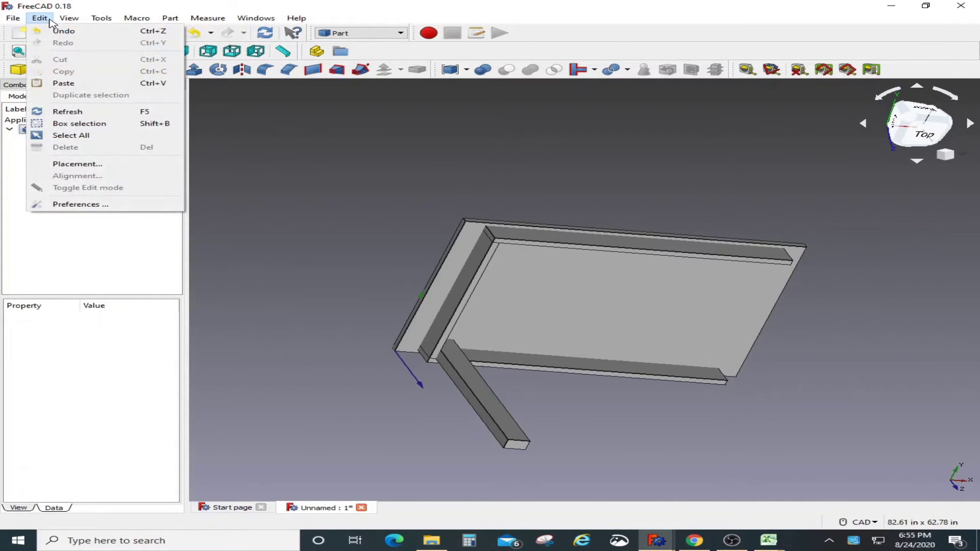
pyautogui.click(77, 84)
pyautogui.click(113, 188)
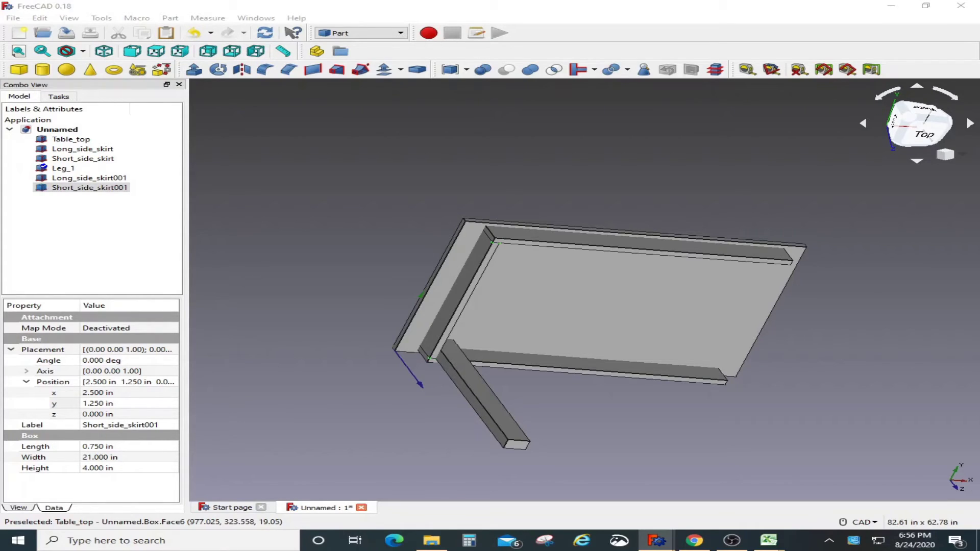
pyautogui.click(76, 193)
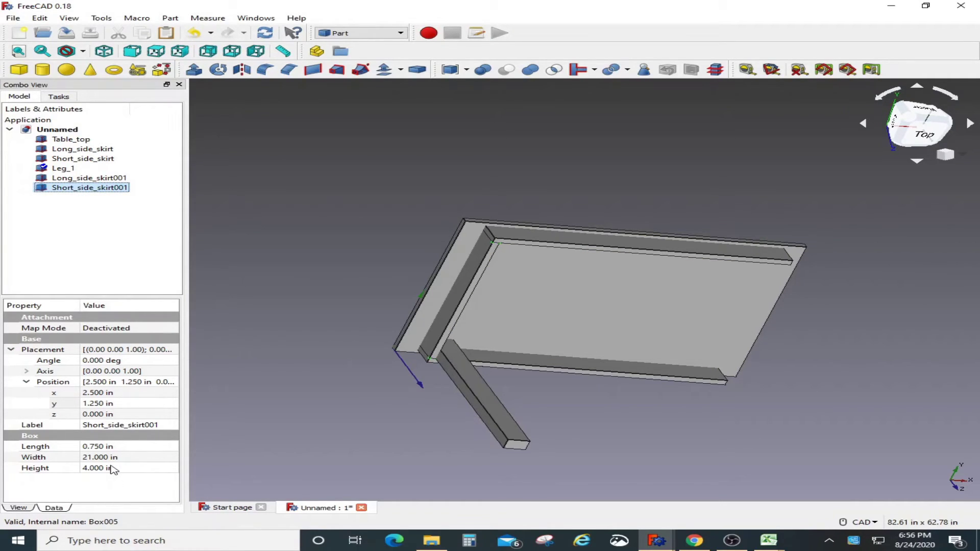
# Step: Set Short_side_skirt001's x position to 36.25 in
pyautogui.click(98, 394)
pyautogui.click(98, 393)
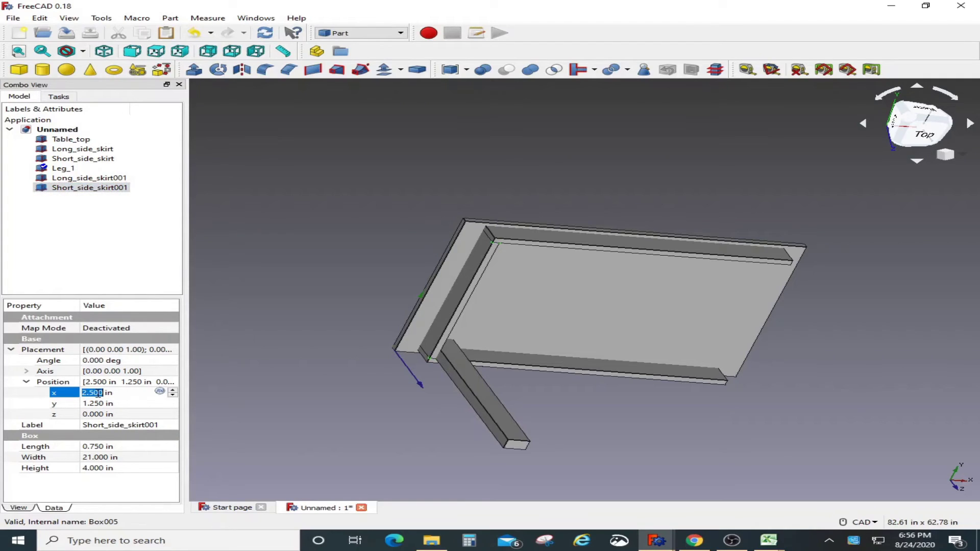
pyautogui.write('36')
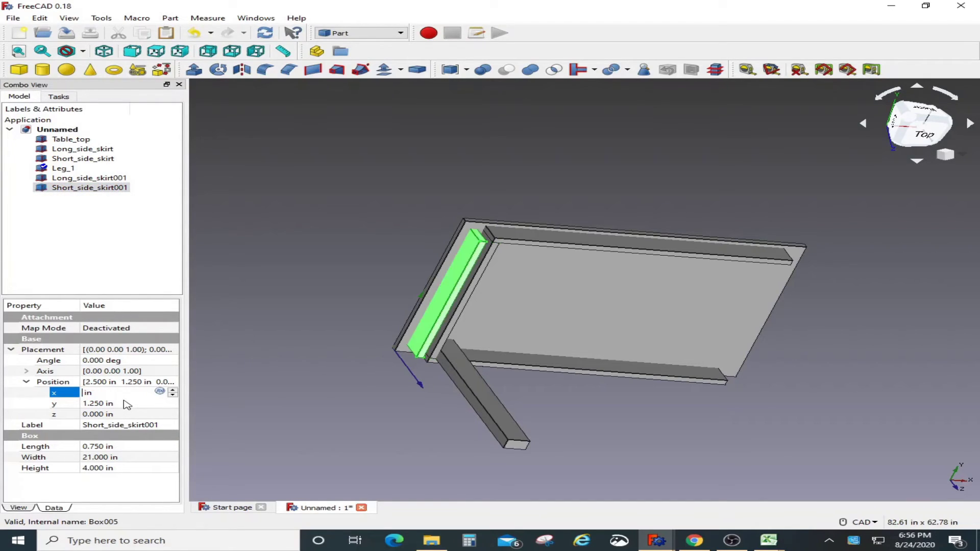
pyautogui.write('.25')
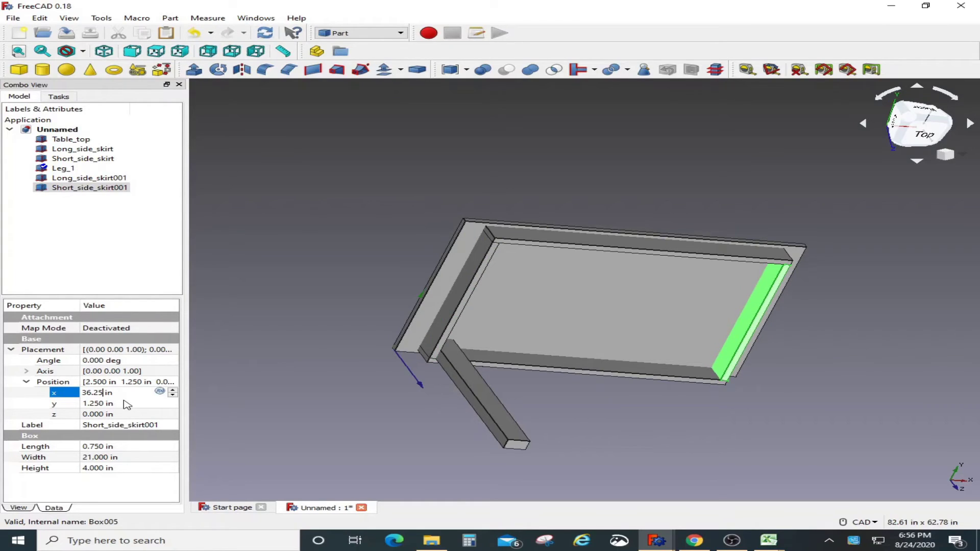
pyautogui.press('Return')
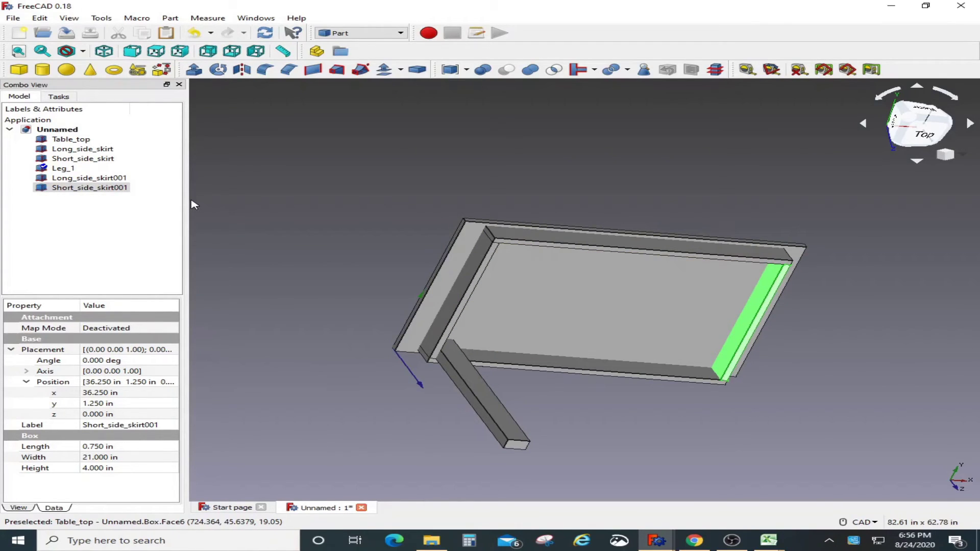
# Step: Select the first leg and copy Leg_1
pyautogui.click(476, 393)
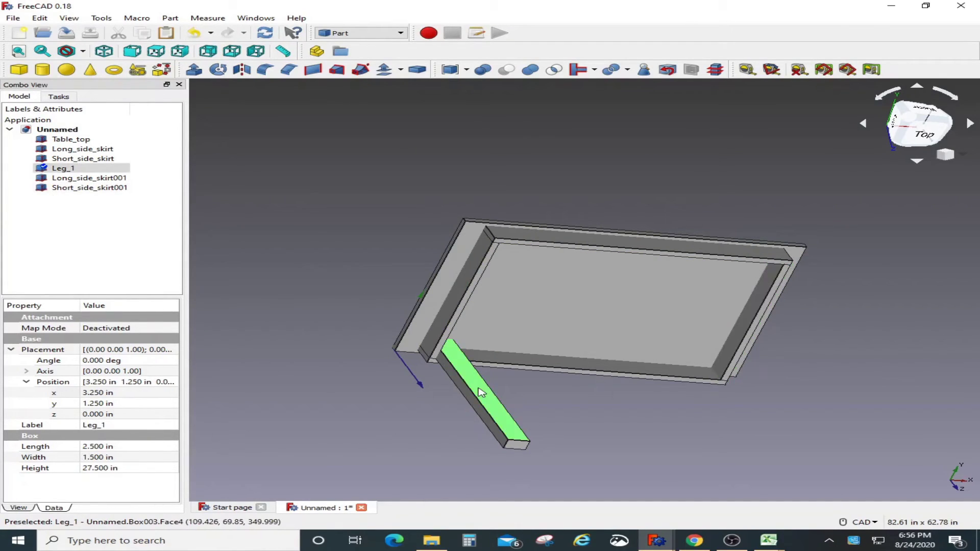
pyautogui.click(463, 377)
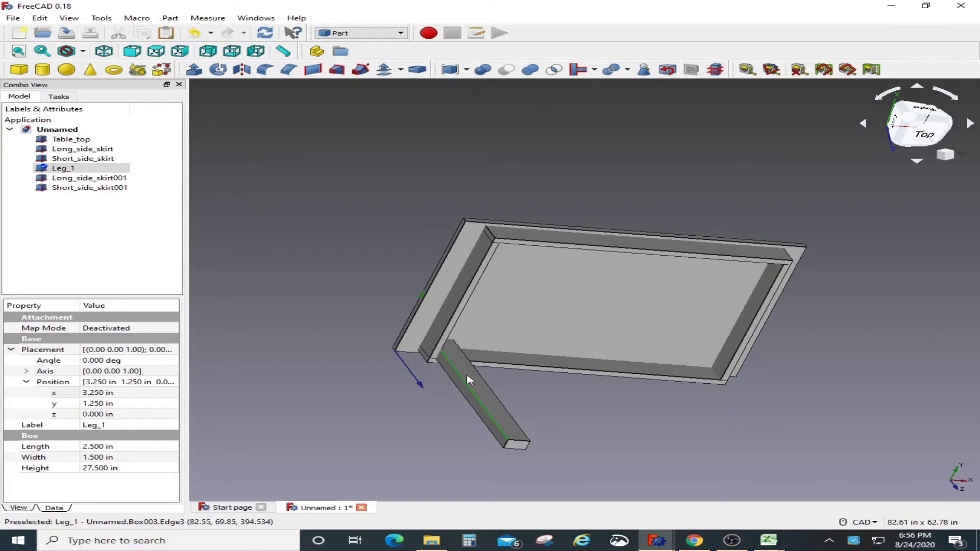
pyautogui.rightClick(57, 174)
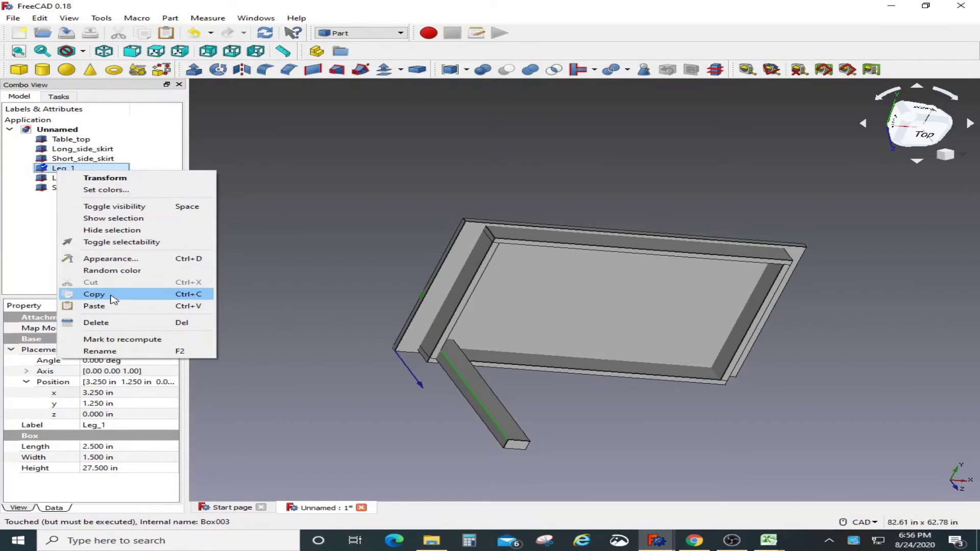
pyautogui.click(139, 287)
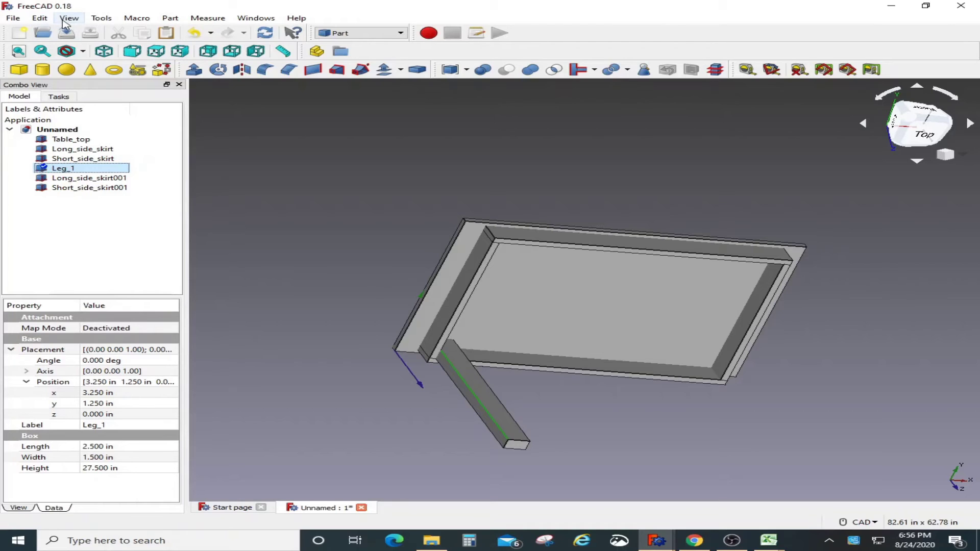
# Step: Paste Leg_1 three times, creating Leg_002, Leg_003 and Leg_004
pyautogui.click(39, 17)
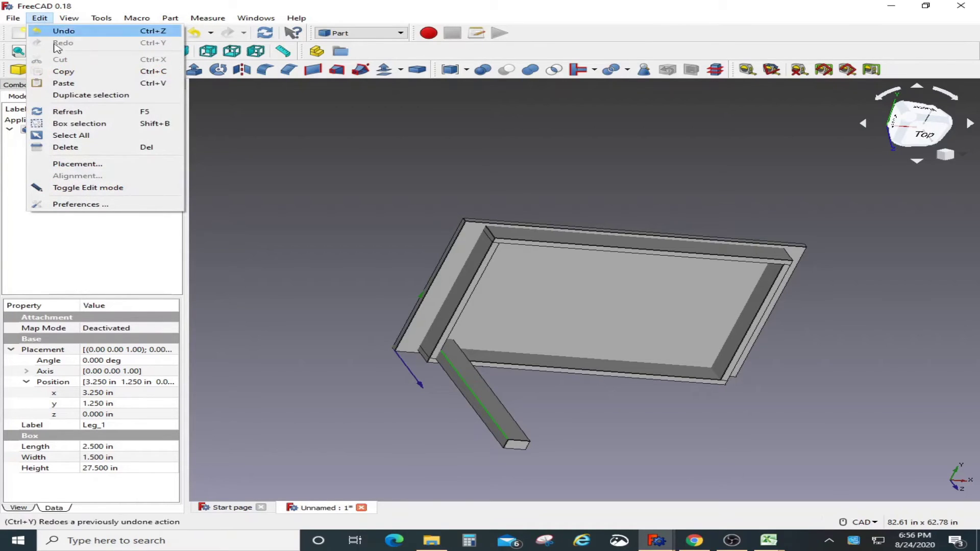
pyautogui.click(63, 84)
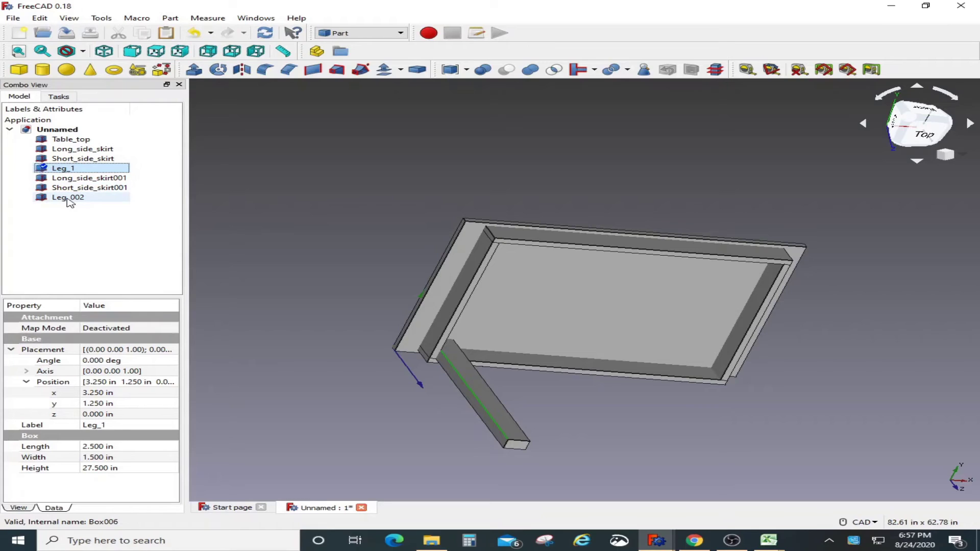
pyautogui.click(40, 18)
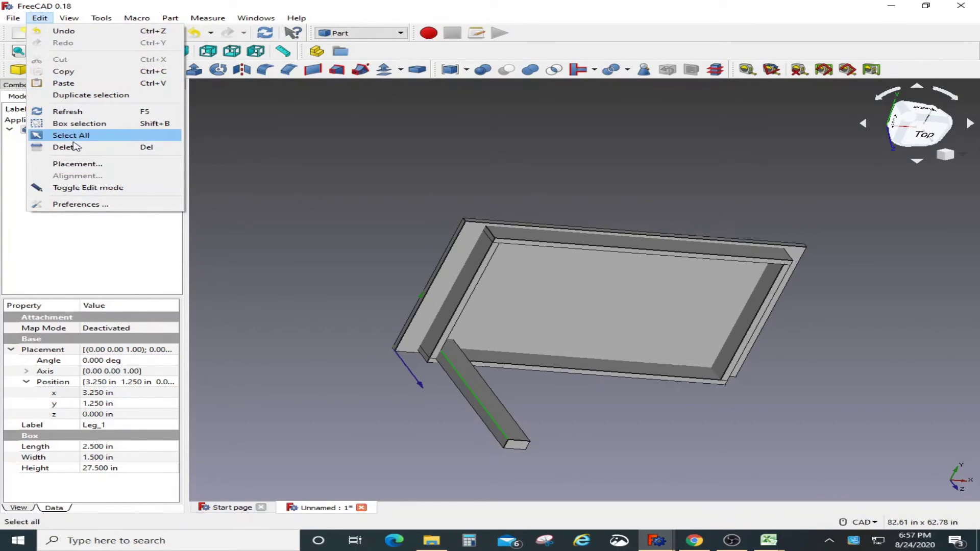
pyautogui.click(64, 84)
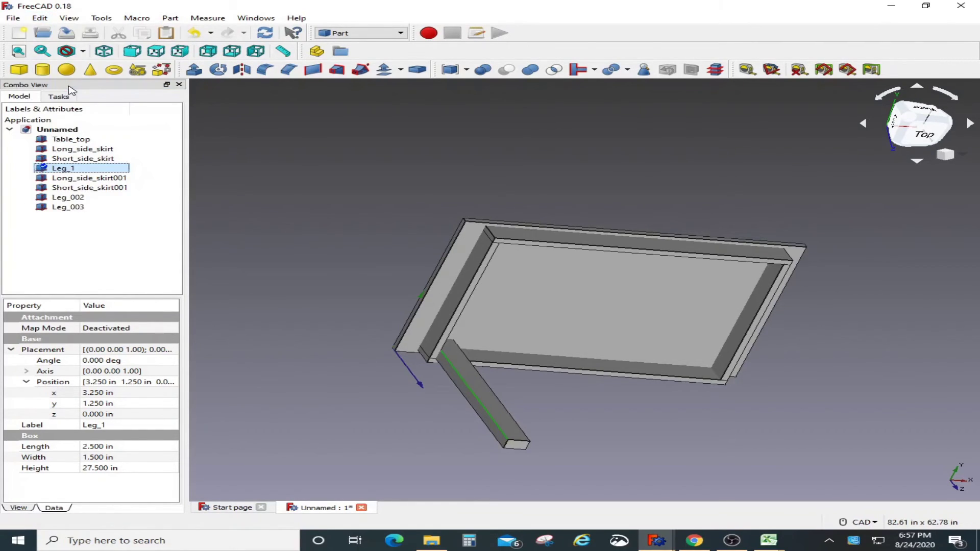
pyautogui.click(40, 18)
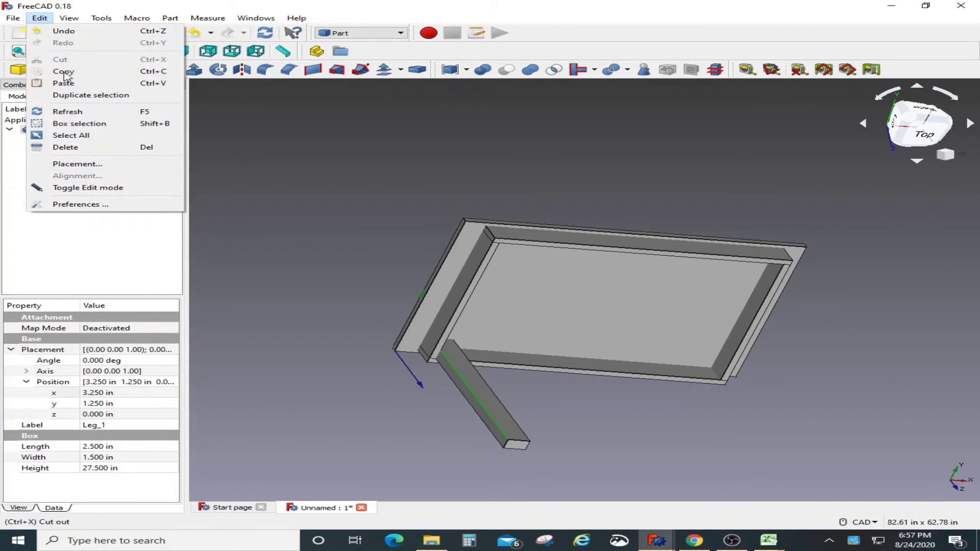
pyautogui.click(63, 82)
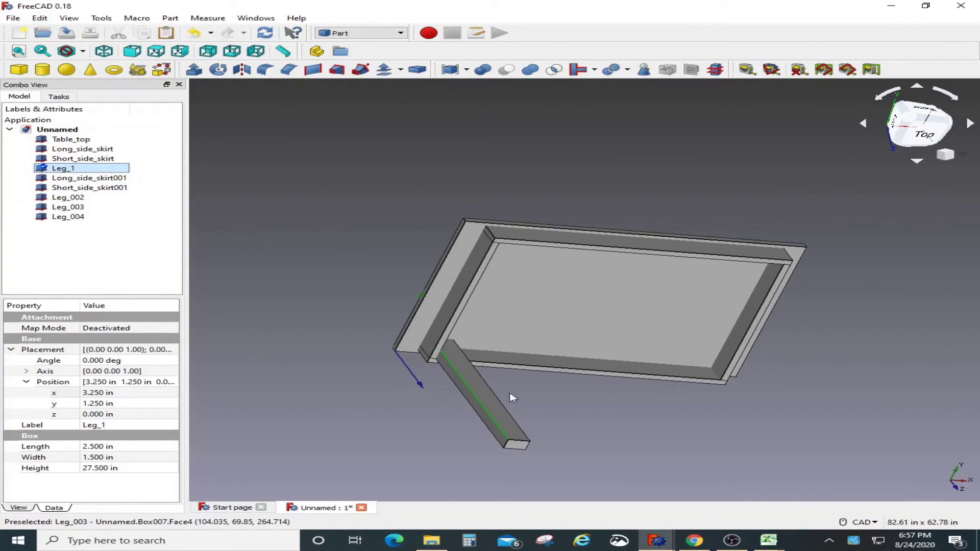
pyautogui.click(64, 198)
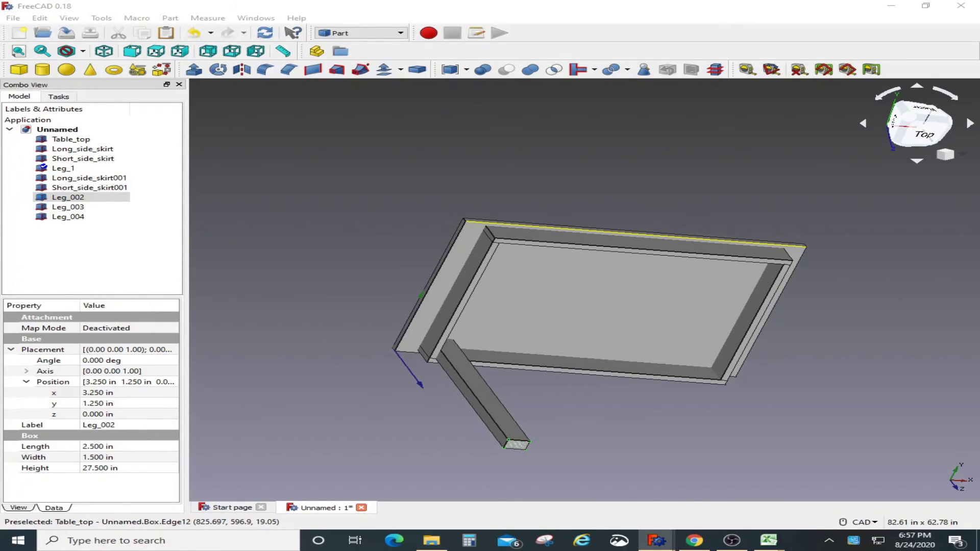
# Step: Move Leg_002 to x 33.75 in and y 20.75 in
pyautogui.click(83, 199)
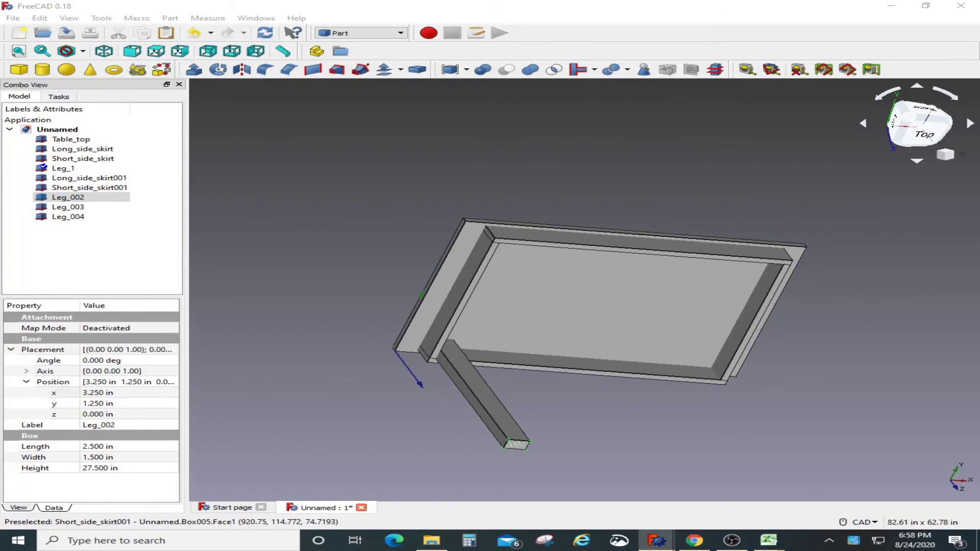
pyautogui.click(114, 394)
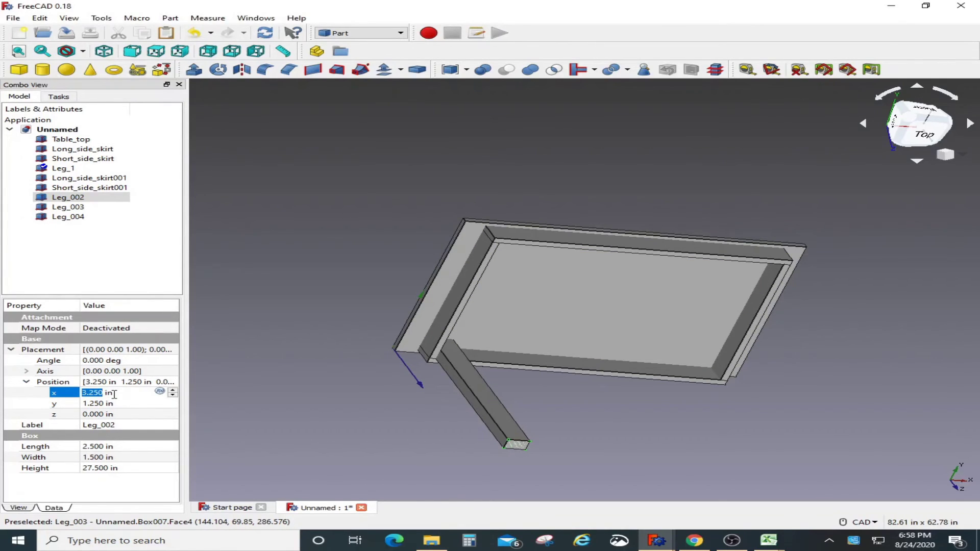
pyautogui.write('33.75')
pyautogui.click(108, 403)
pyautogui.write('20.75')
pyautogui.press('Return')
pyautogui.hotkey('alt', 'Tab')
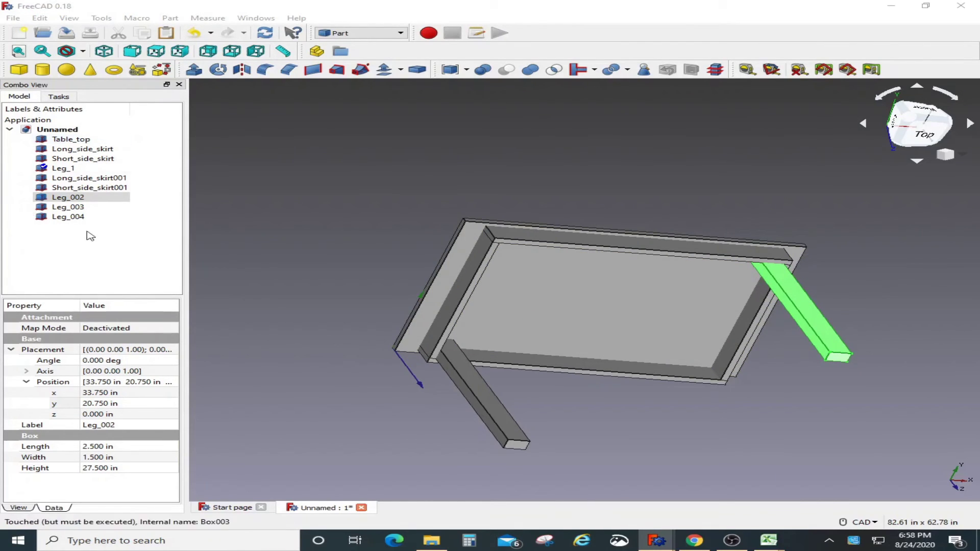
# Step: Move Leg_003 to x 33.75 in
pyautogui.click(68, 206)
pyautogui.click(99, 392)
pyautogui.write('33.75')
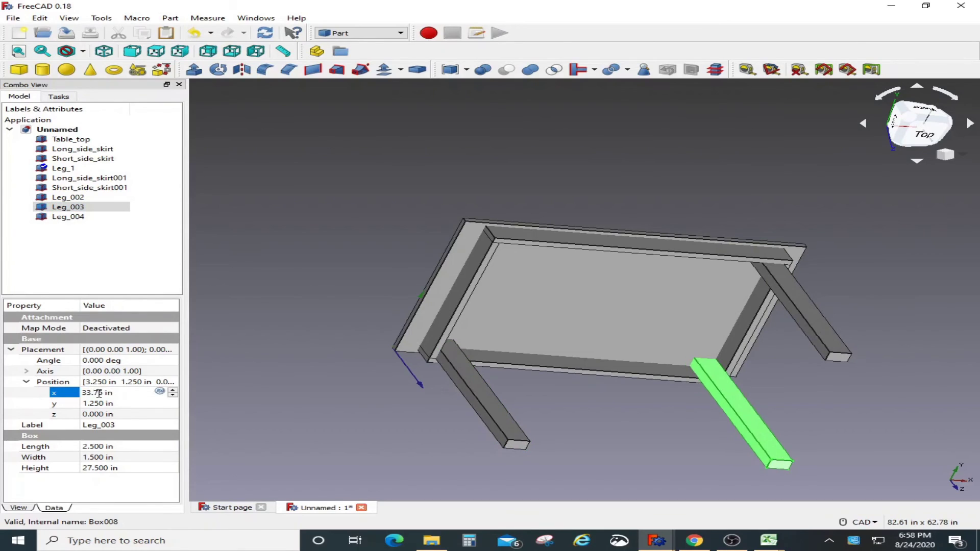
pyautogui.press('Return')
# Step: Move Leg_004 to y 20.750 in, checking the layout from the top view
pyautogui.press('2')
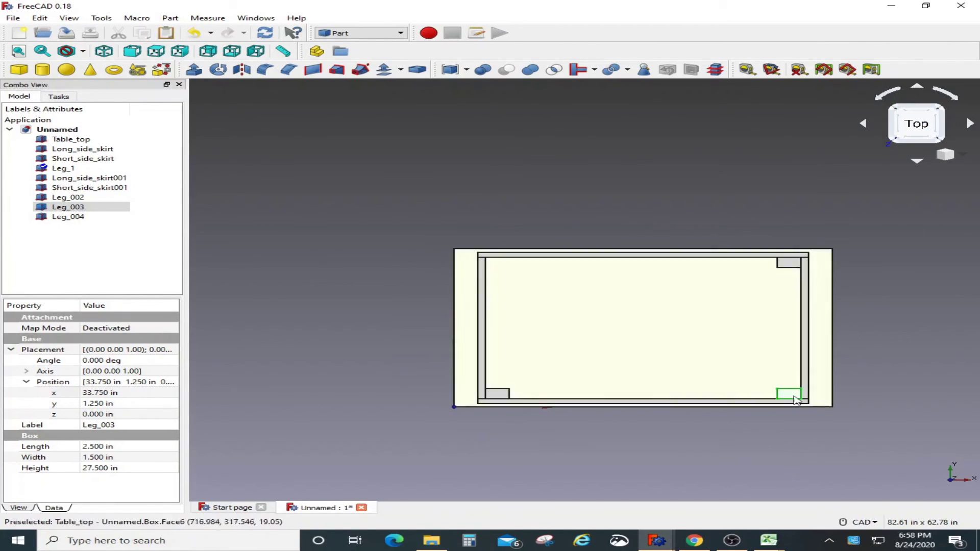
pyautogui.click(67, 217)
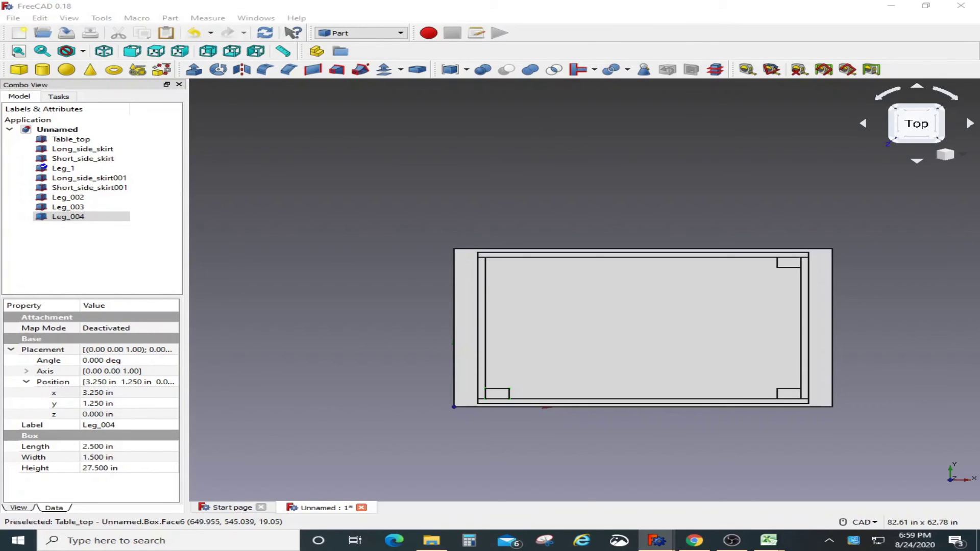
pyautogui.click(77, 217)
pyautogui.click(107, 403)
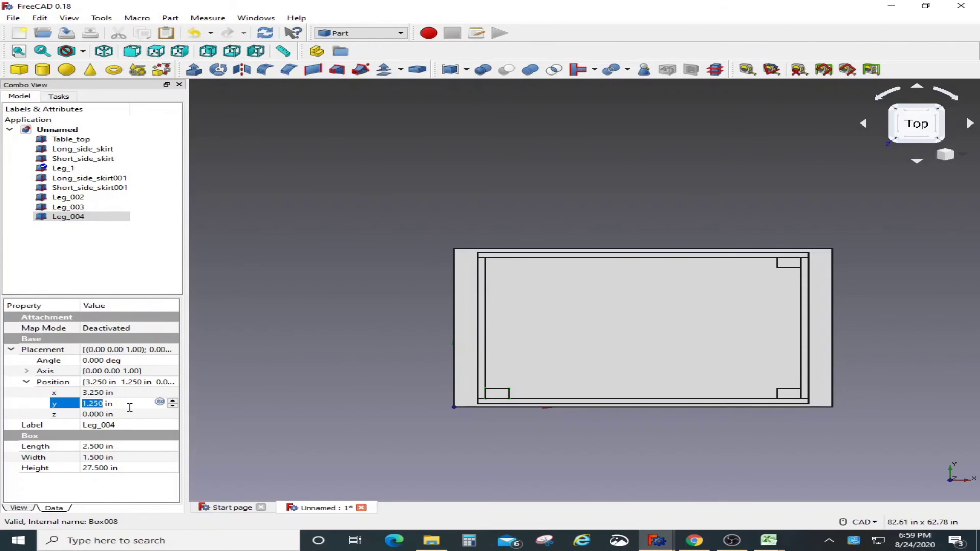
pyautogui.press('Up')
pyautogui.press('Up')
pyautogui.press('Down')
pyautogui.press('Down')
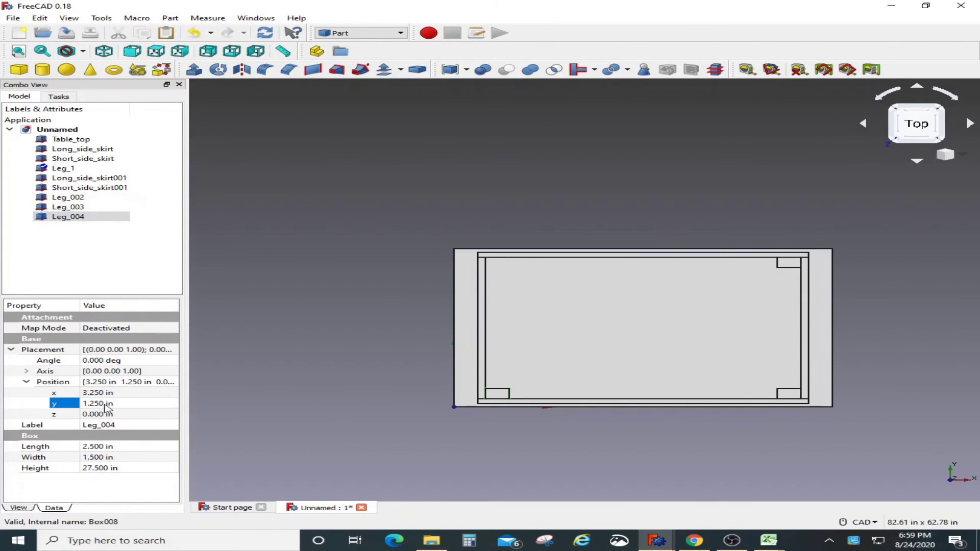
pyautogui.write('20.750')
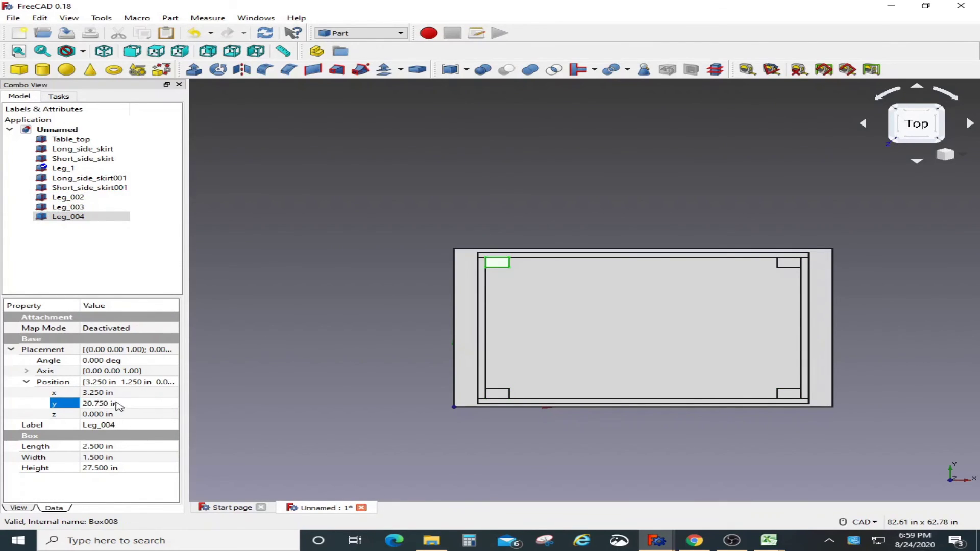
pyautogui.press('Return')
pyautogui.moveTo(415, 211); pyautogui.dragTo(899, 133, button='middle')
pyautogui.click(900, 133)
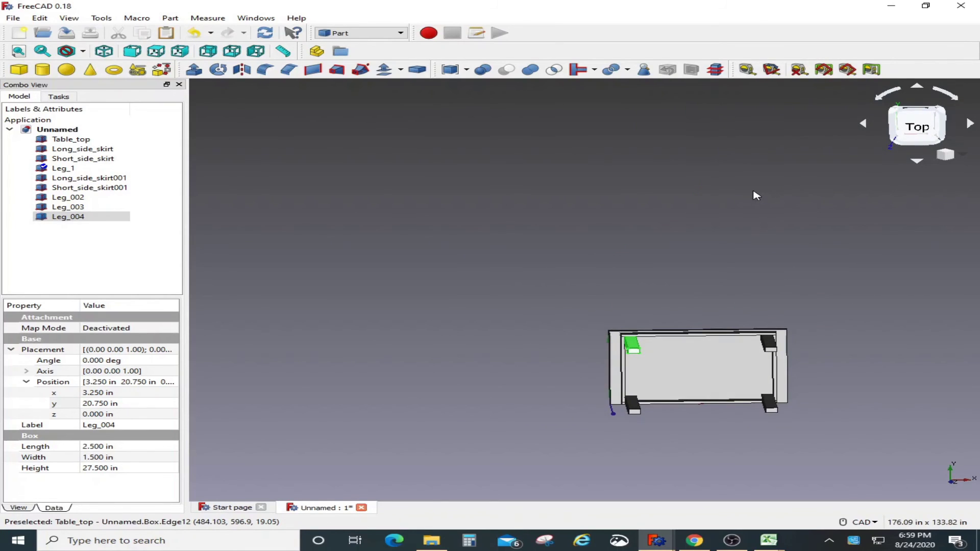
# Step: Orbit the view to inspect the table's underside and legs from the rear
pyautogui.moveTo(930, 164); pyautogui.dragTo(821, 265, button='middle')
pyautogui.moveTo(822, 263); pyautogui.dragTo(357, 153, button='middle')
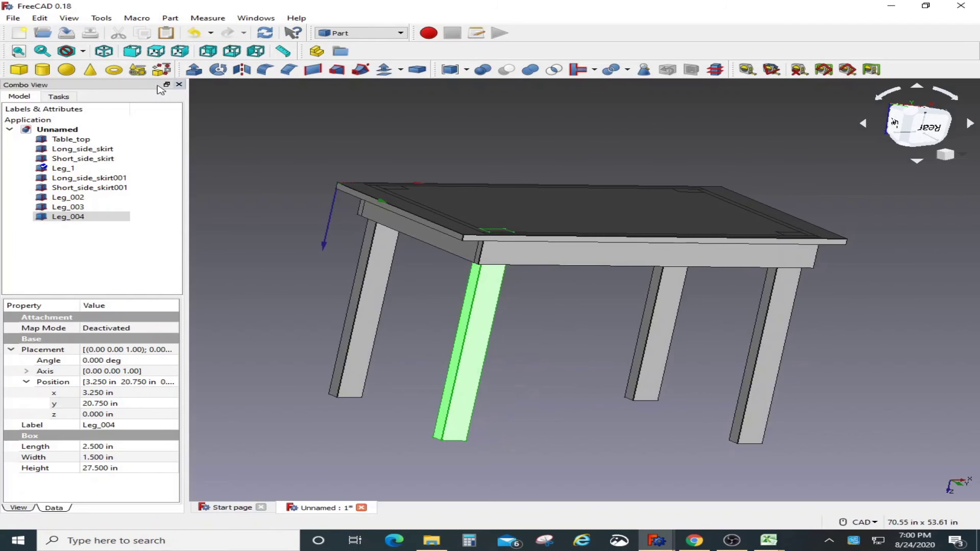
# Step: Choose File > Save As for the table document
pyautogui.click(13, 18)
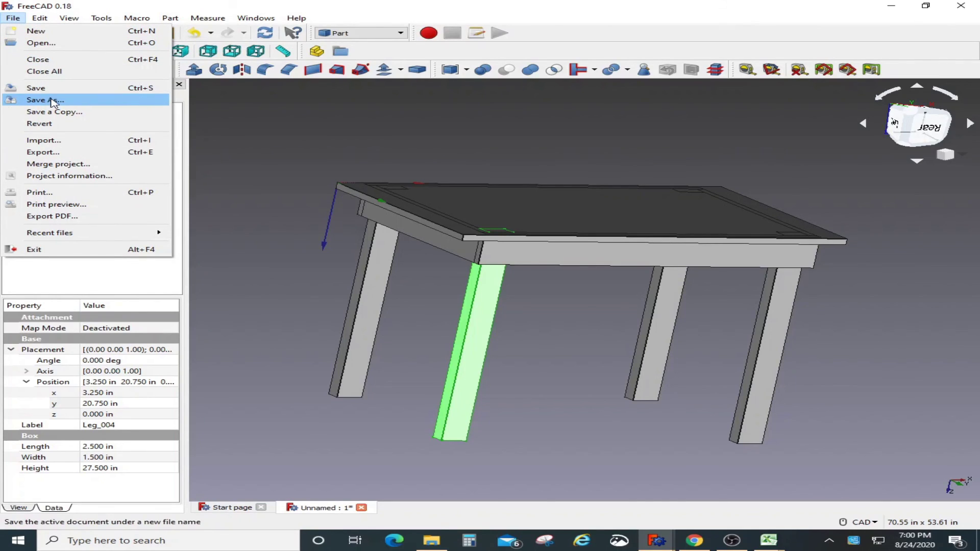
pyautogui.click(50, 99)
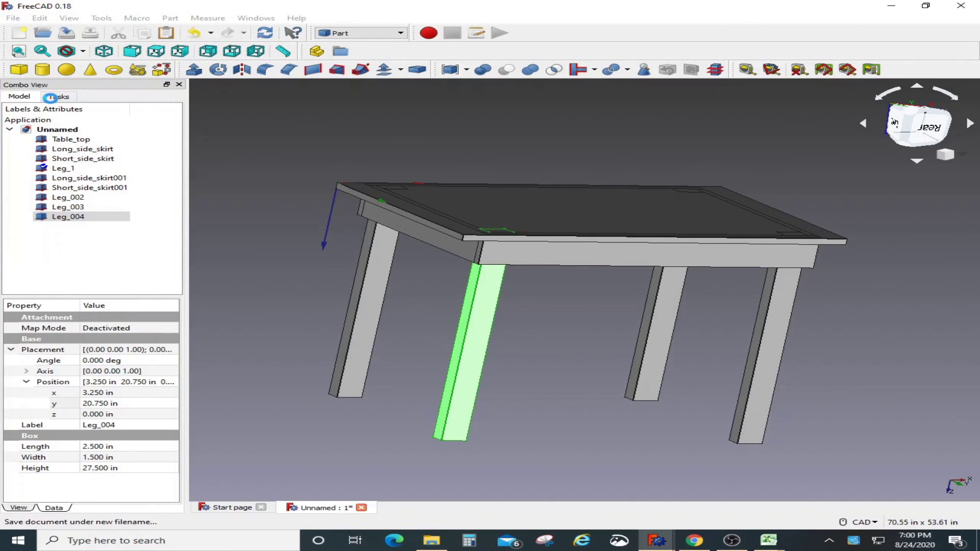